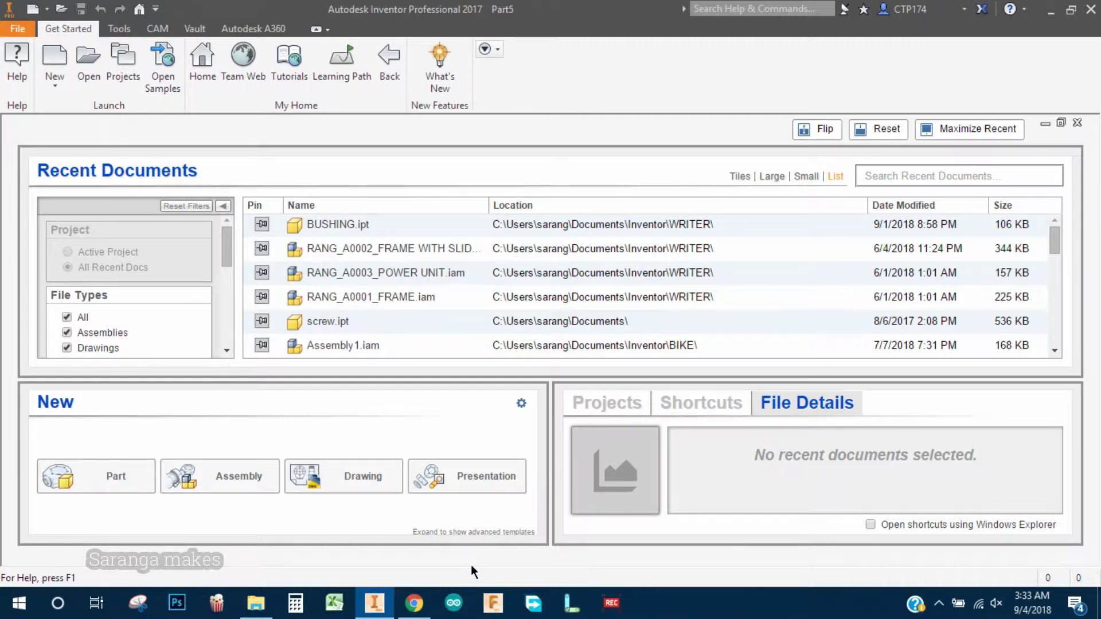
# Bring up the dimensioned stepped-block reference drawing in the browser
pyautogui.click(414, 605)
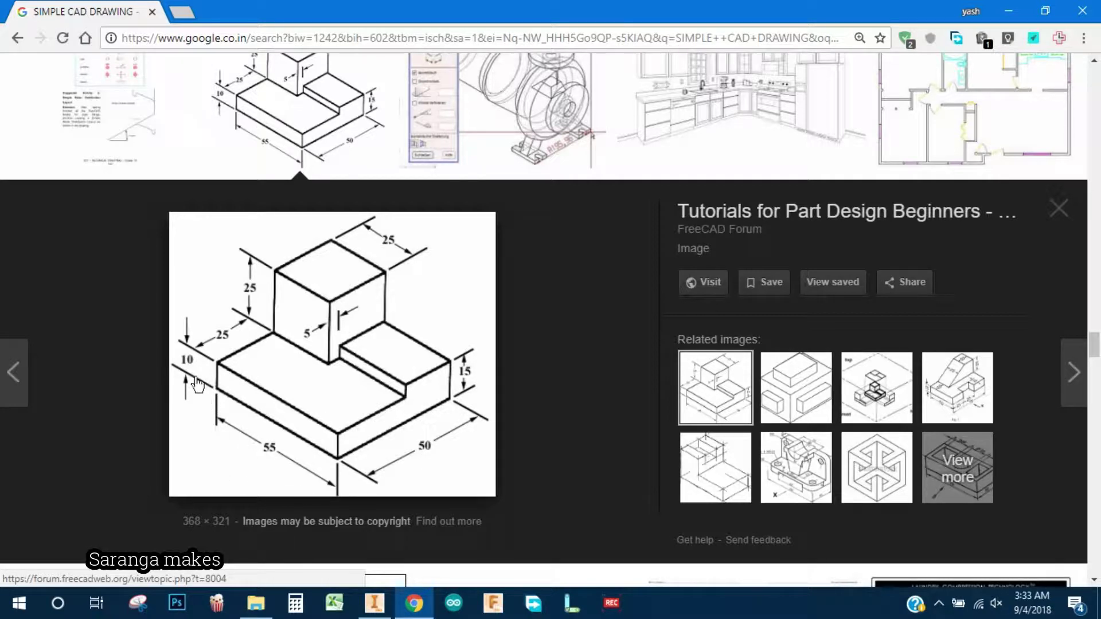
# Create a new part from the Standard (mm).ipt template
pyautogui.click(1008, 10)
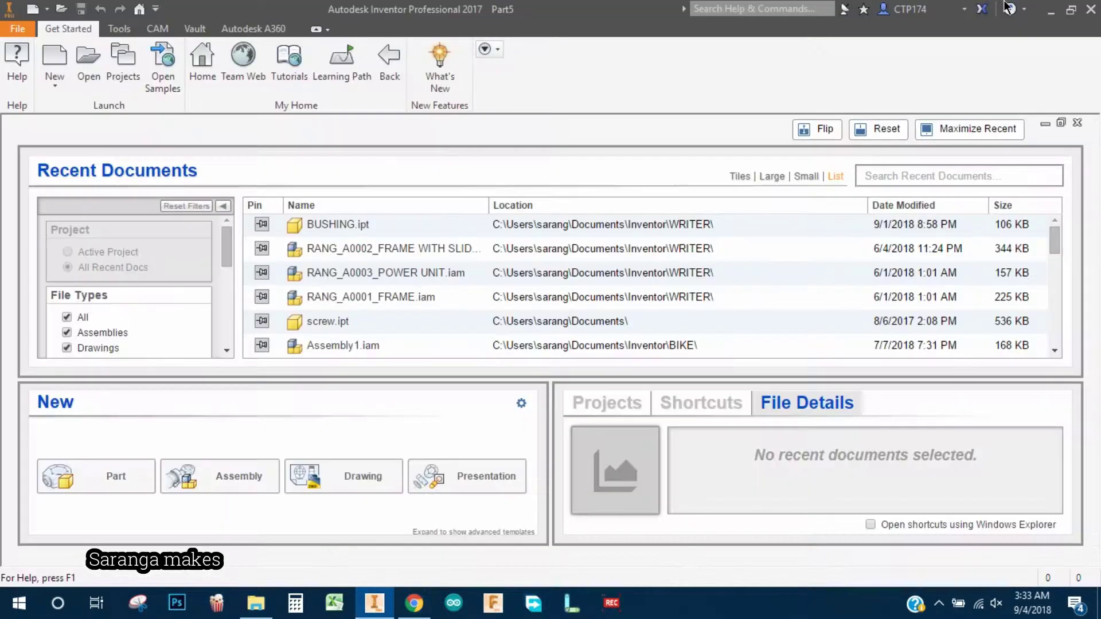
pyautogui.click(60, 71)
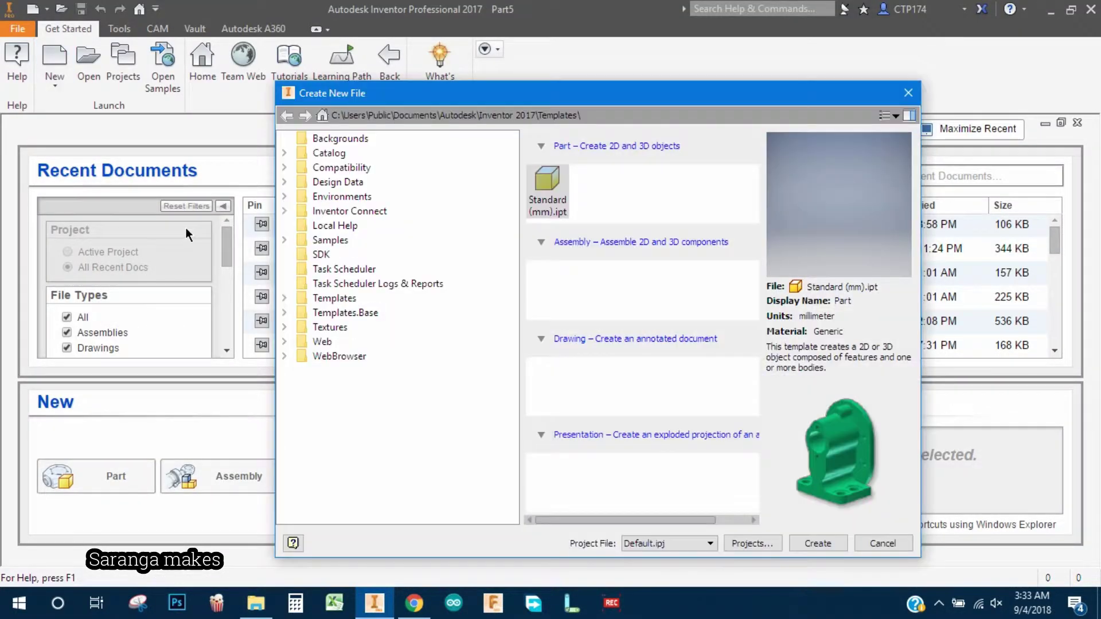
pyautogui.doubleClick(668, 184)
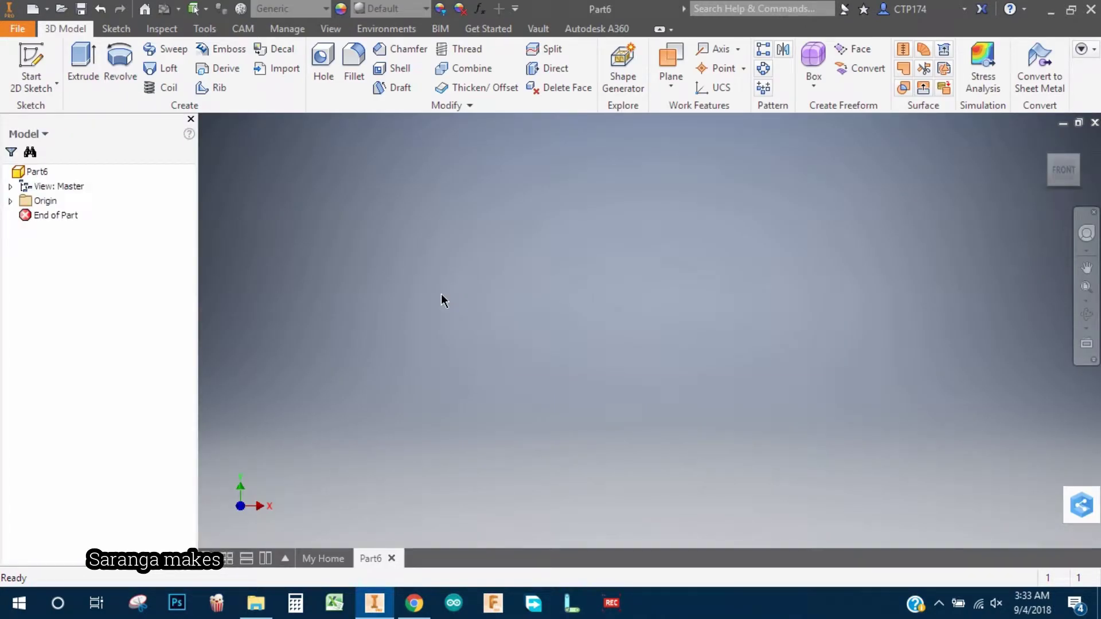
# Start a 2D sketch so the three origin planes are offered
pyautogui.click(34, 57)
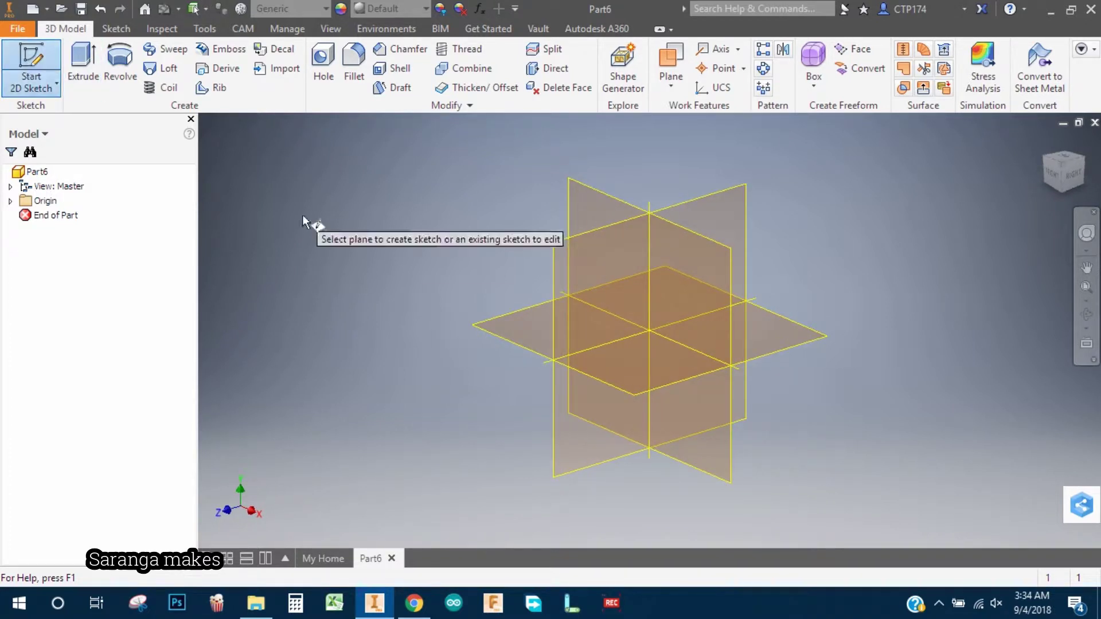
pyautogui.press('Escape')
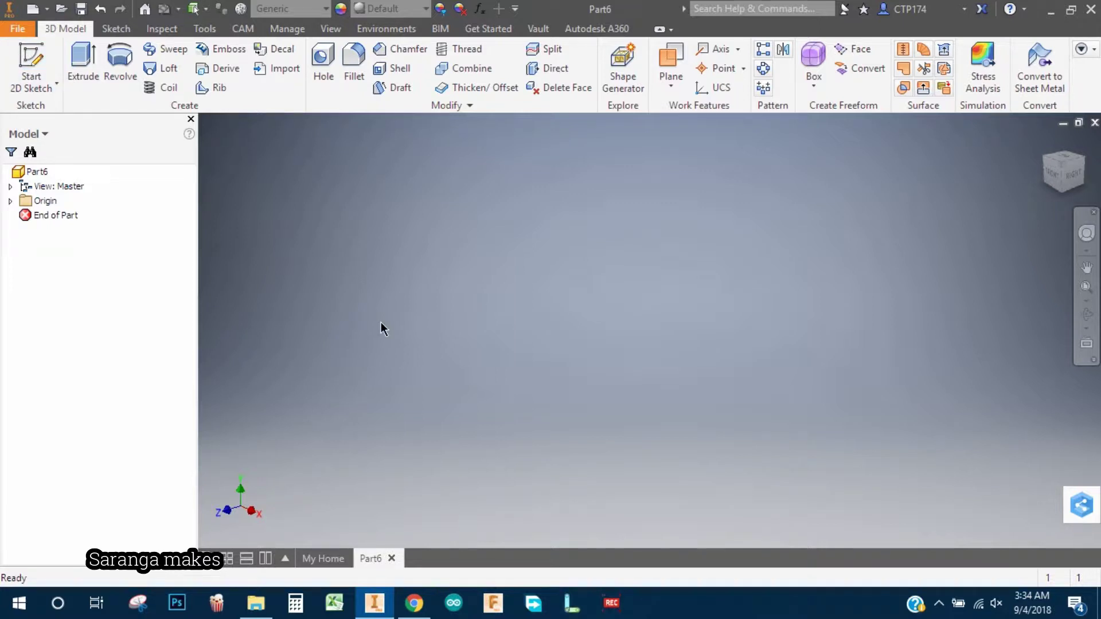
pyautogui.press('s')
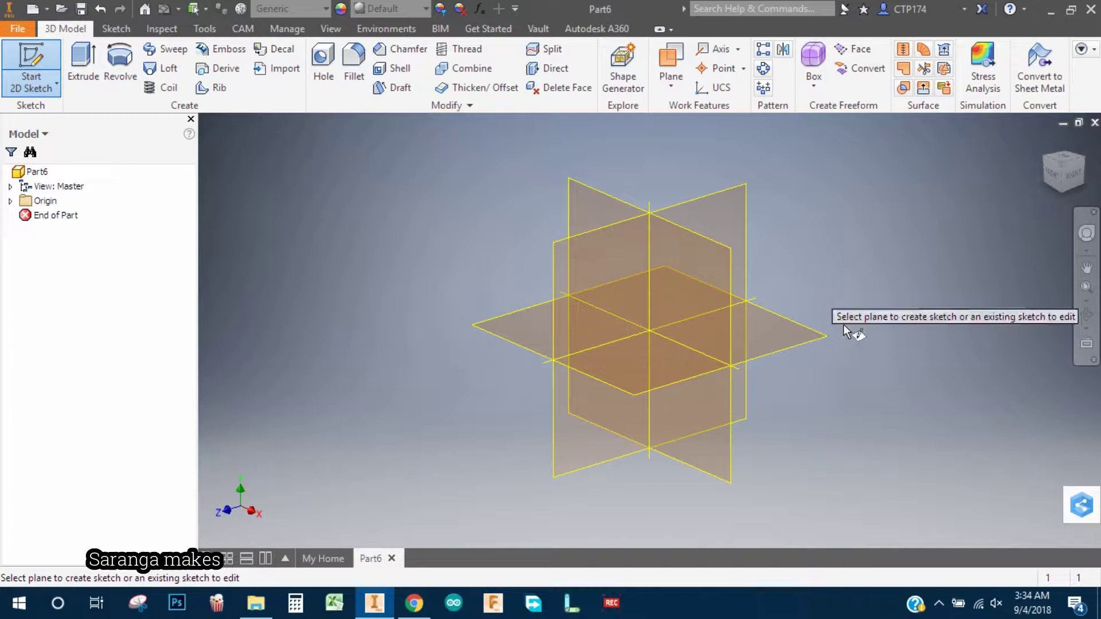
# On the XZ plane, draw a 55 × 50 mm center rectangle at the origin
pyautogui.click(806, 346)
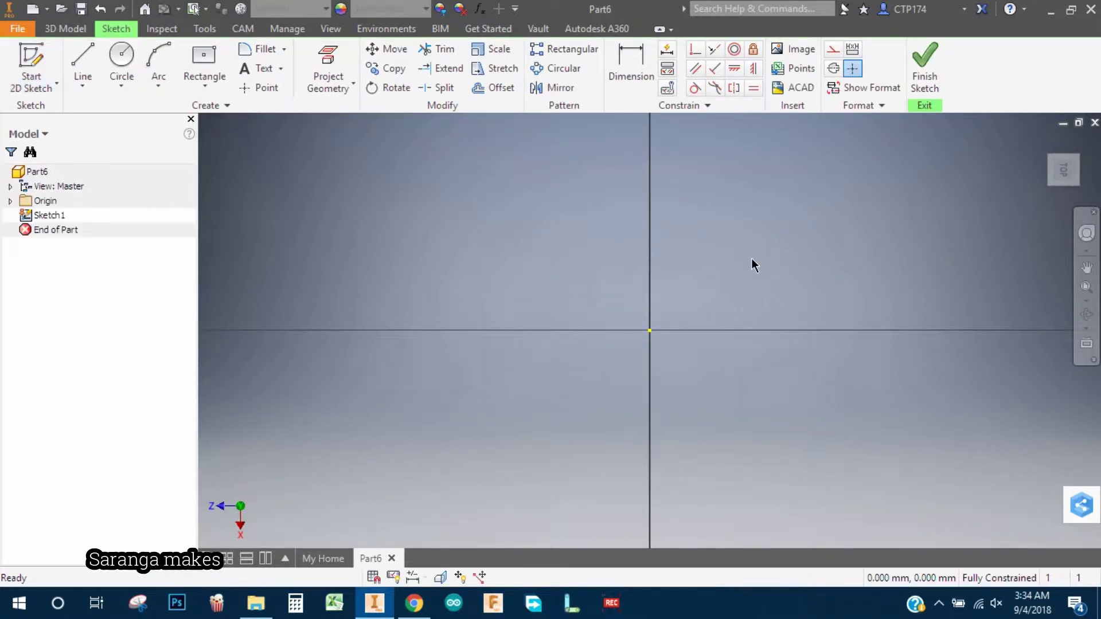
pyautogui.click(201, 57)
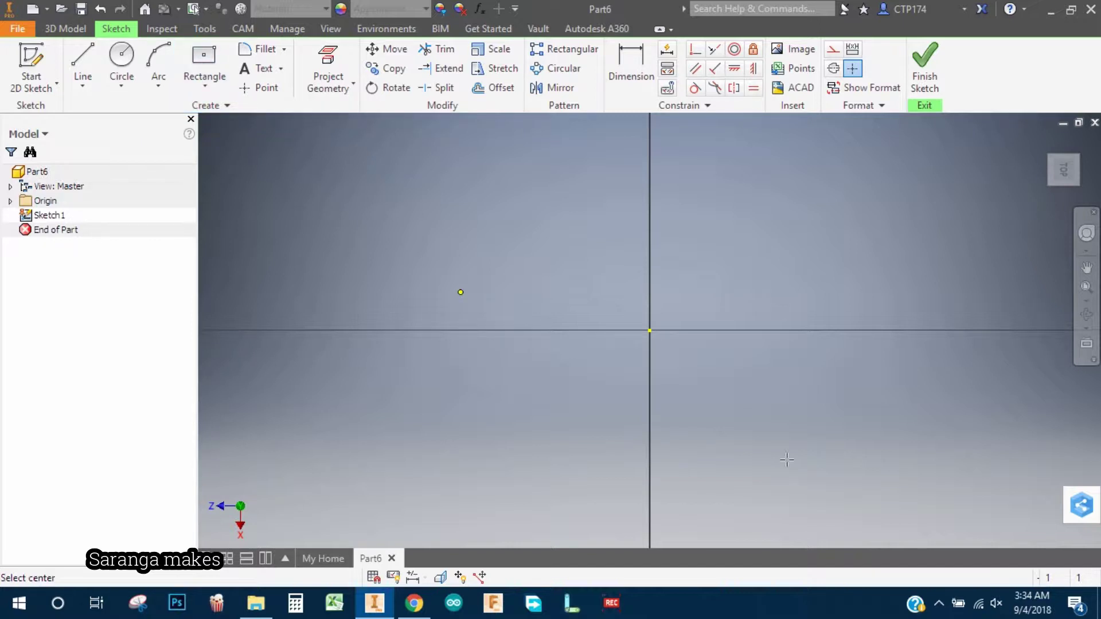
pyautogui.click(649, 331)
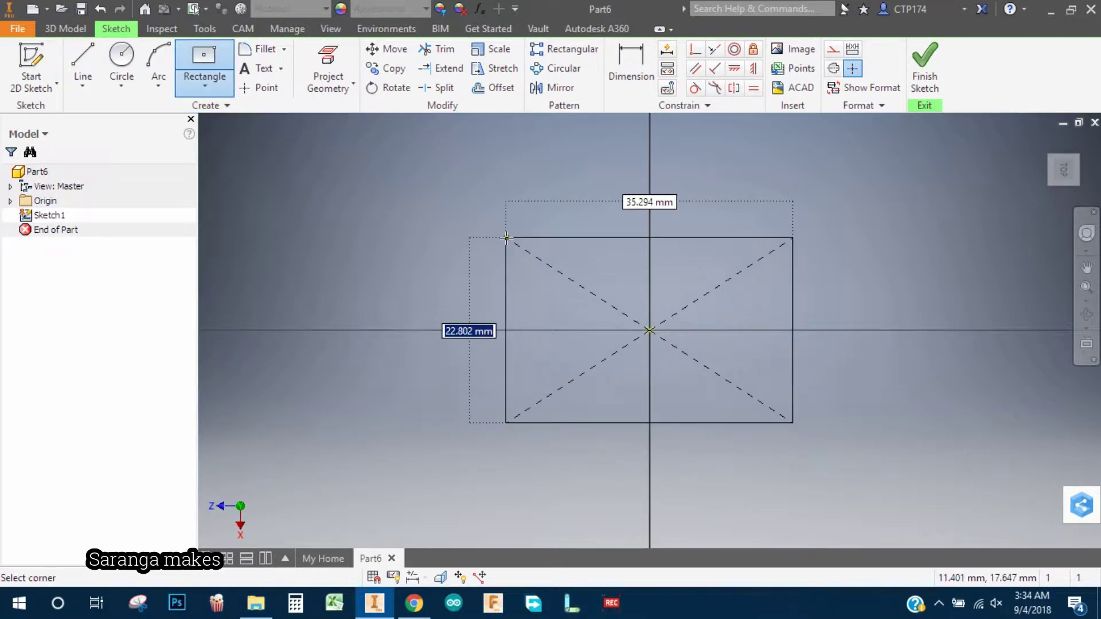
pyautogui.write('50')
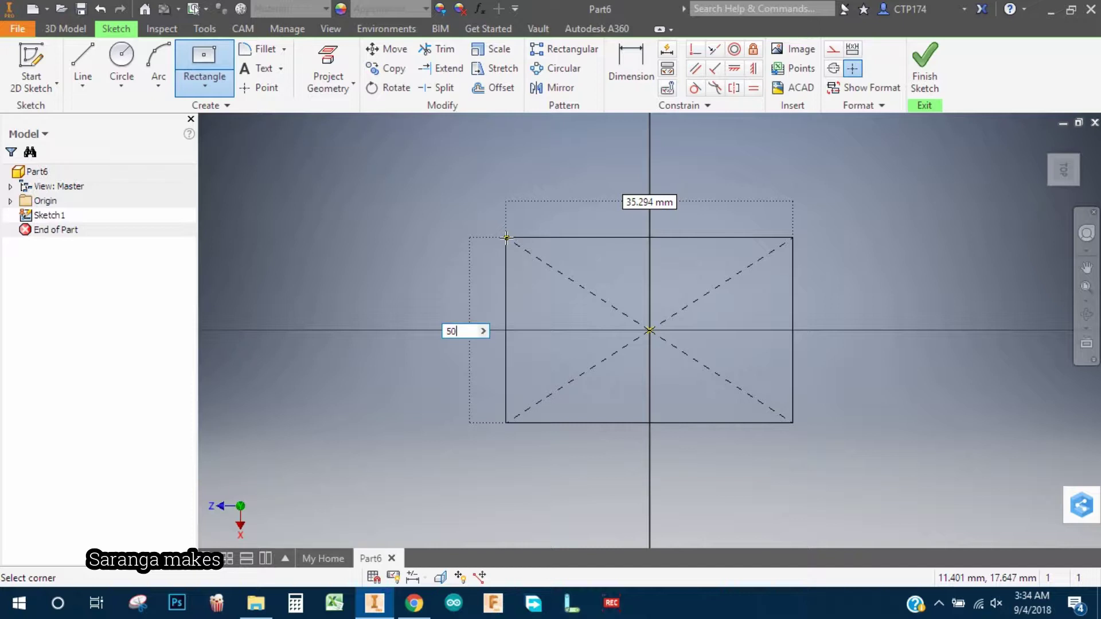
pyautogui.press('Tab')
pyautogui.write('55')
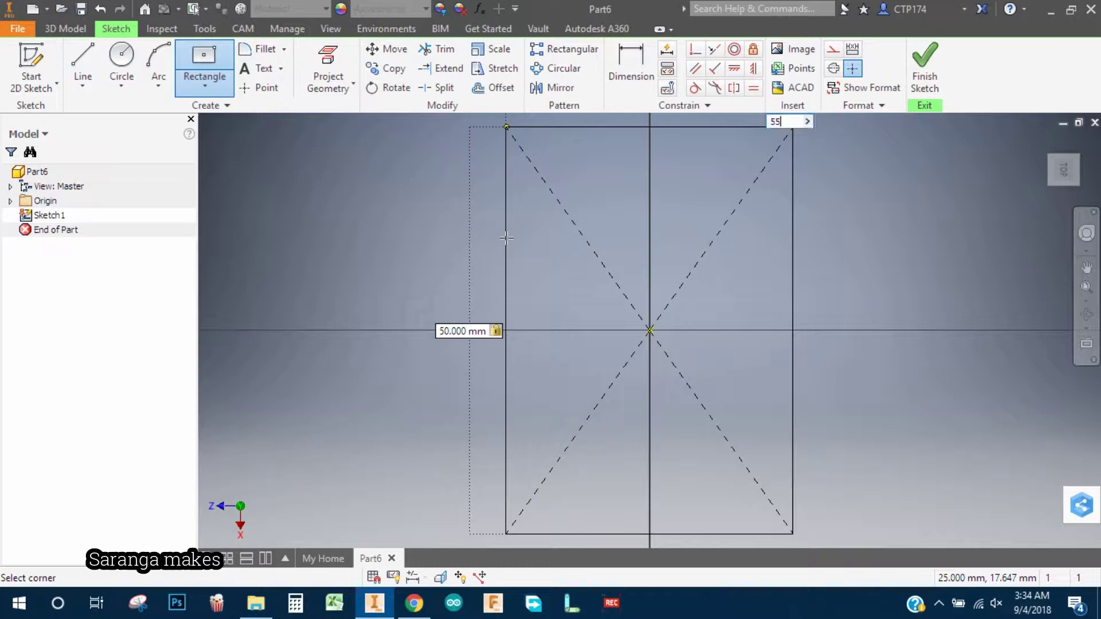
pyautogui.press('Return')
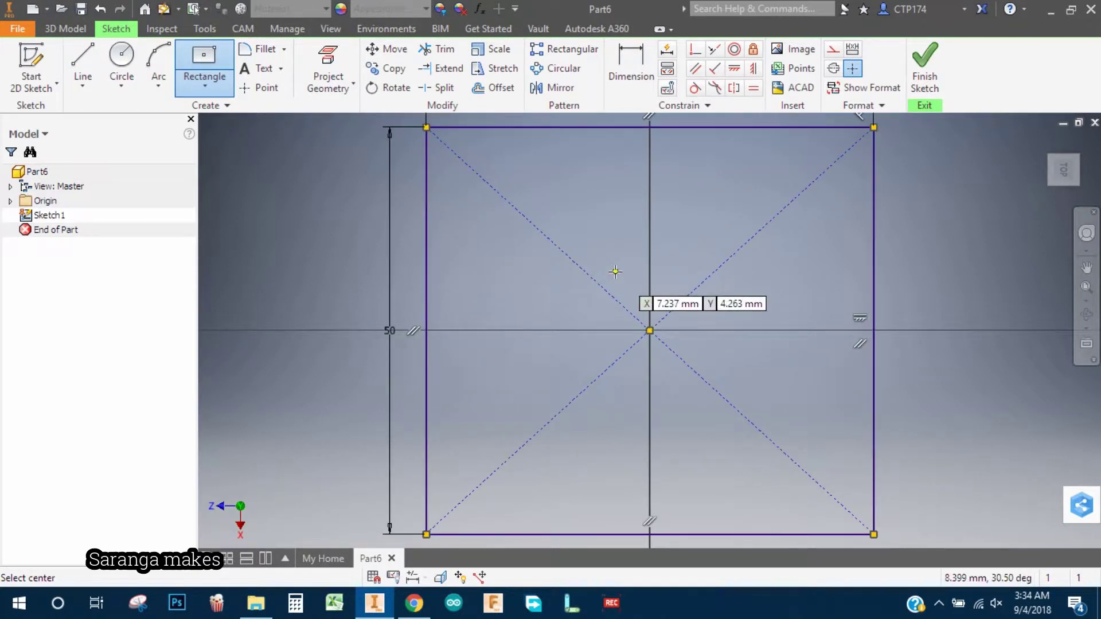
pyautogui.scroll(-1, 529, 325)
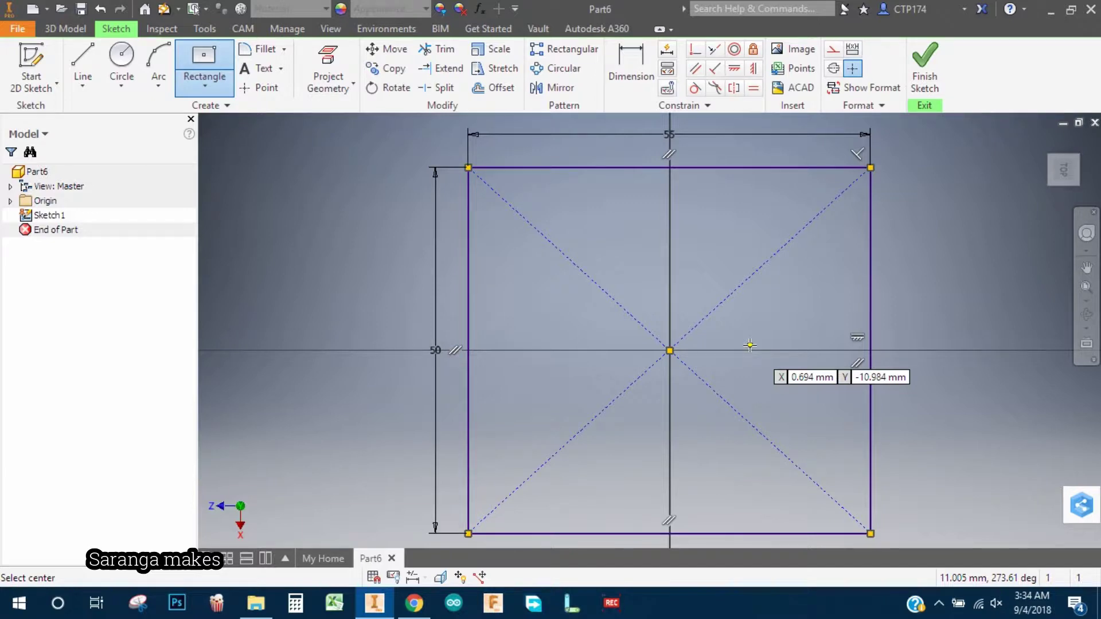
# Extrude the rectangle 10 mm into the base block, then view the reference drawing
pyautogui.press('e')
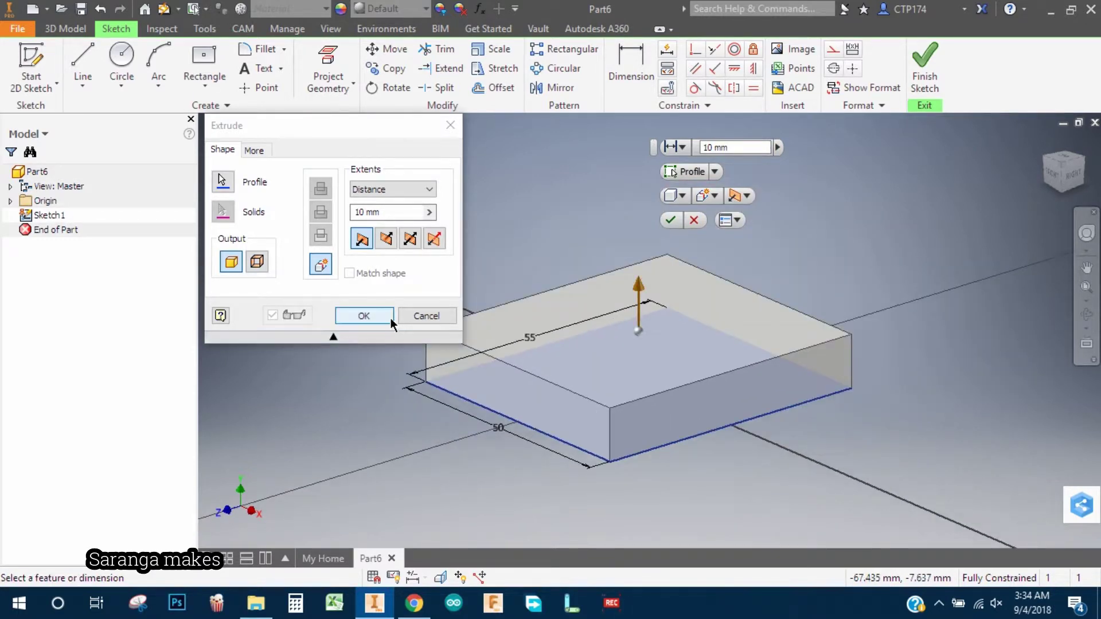
pyautogui.click(364, 316)
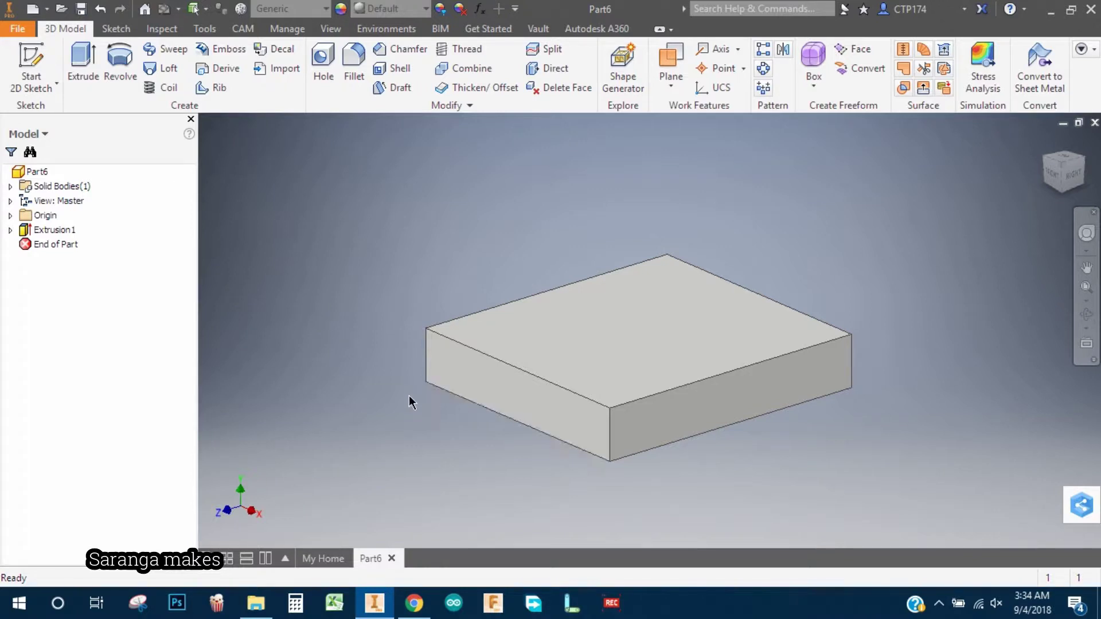
pyautogui.keyDown('shift'); pyautogui.moveTo(411, 401); pyautogui.dragTo(376, 386, button='middle'); pyautogui.keyUp('shift')
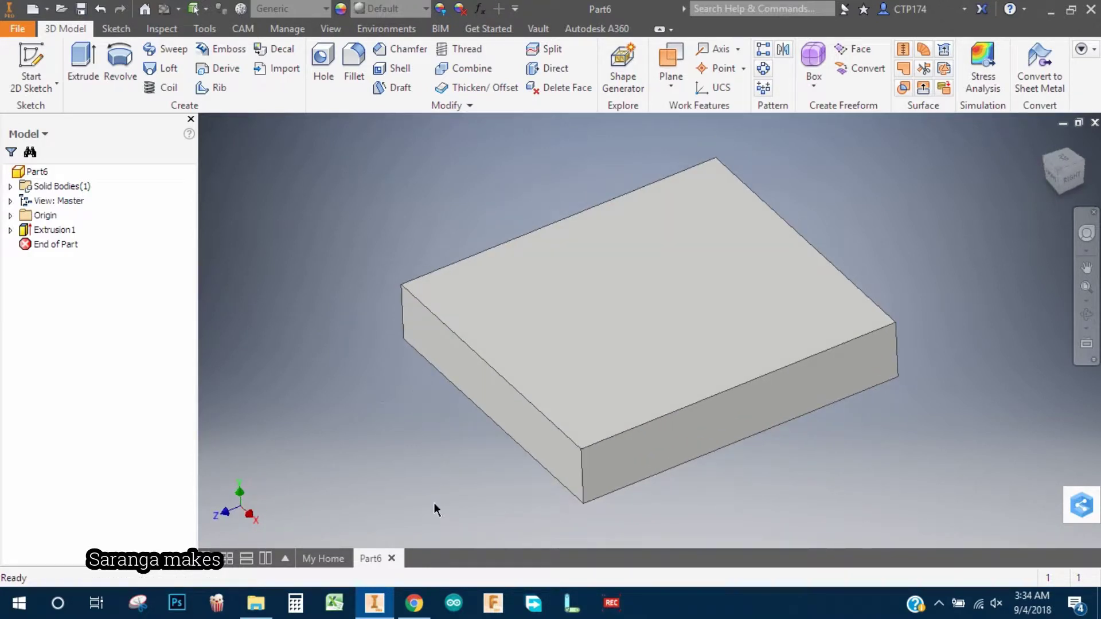
pyautogui.click(414, 604)
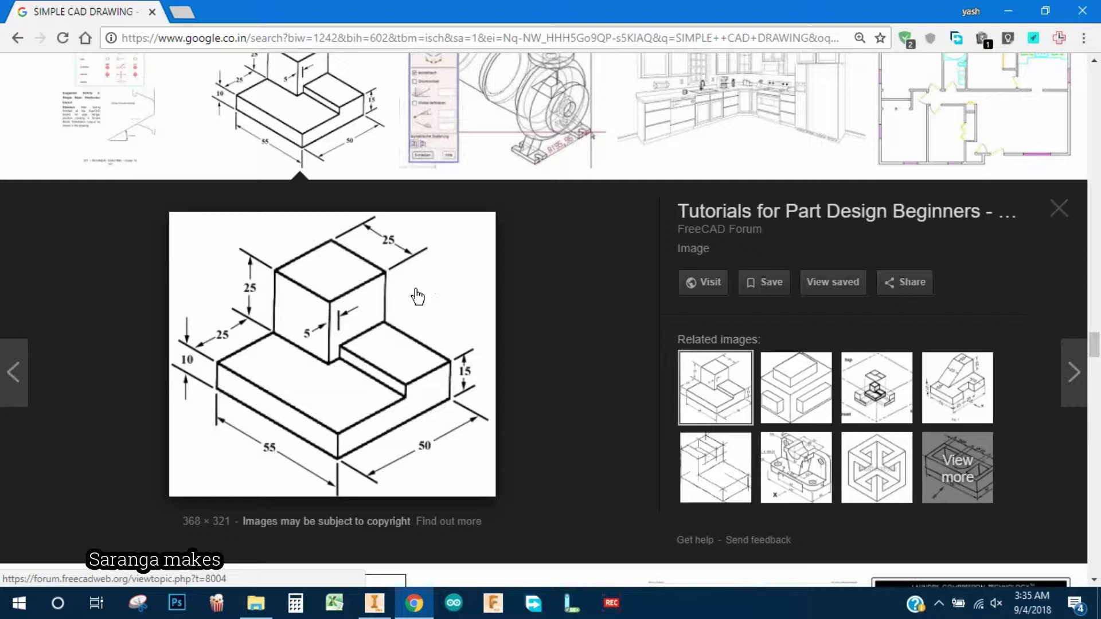
# Start a new sketch on the block's top face, checking the reference drawing
pyautogui.click(1008, 10)
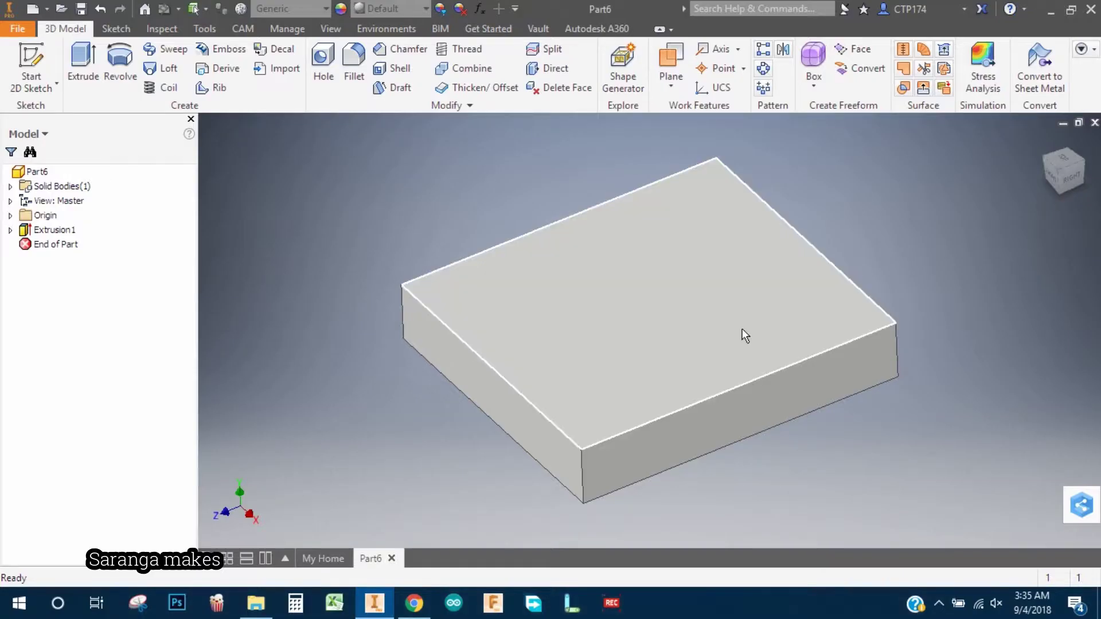
pyautogui.click(794, 317)
pyautogui.press('s')
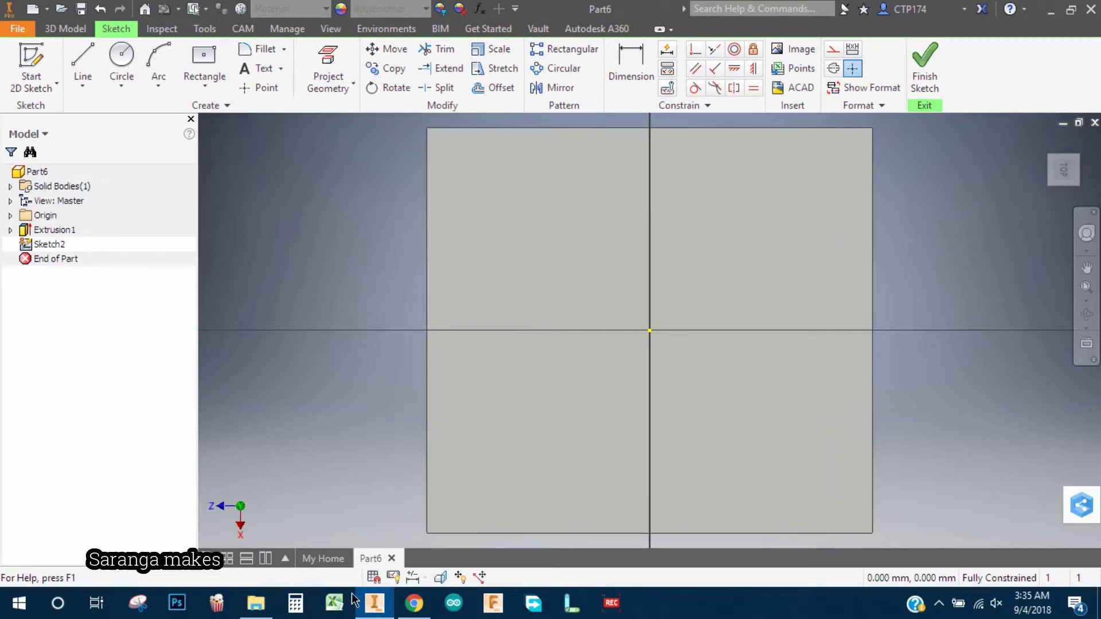
pyautogui.click(417, 610)
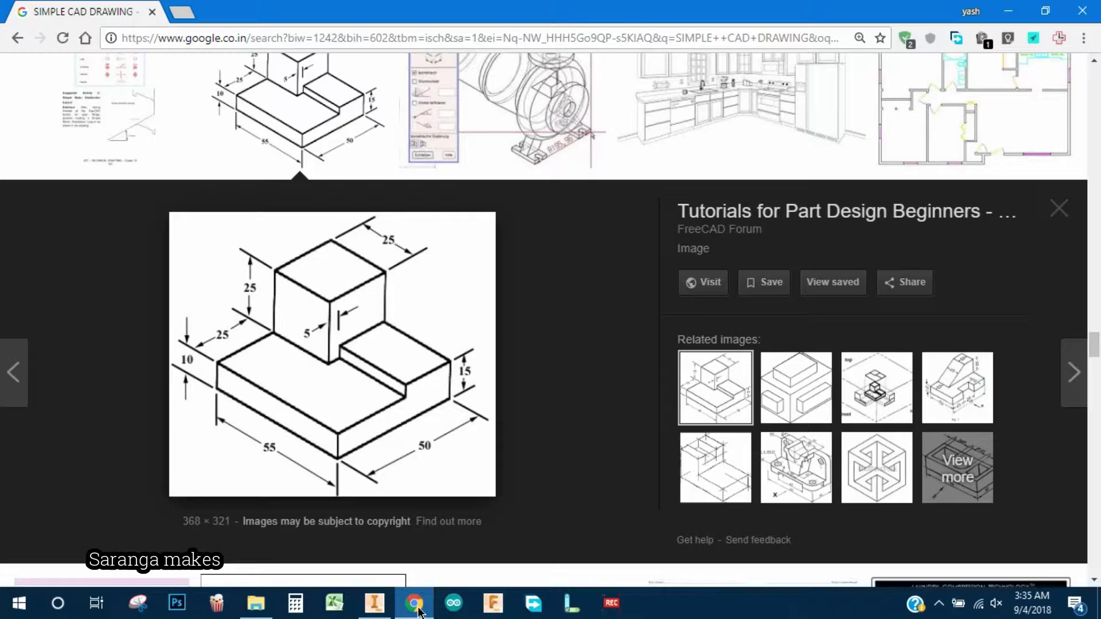
pyautogui.click(416, 605)
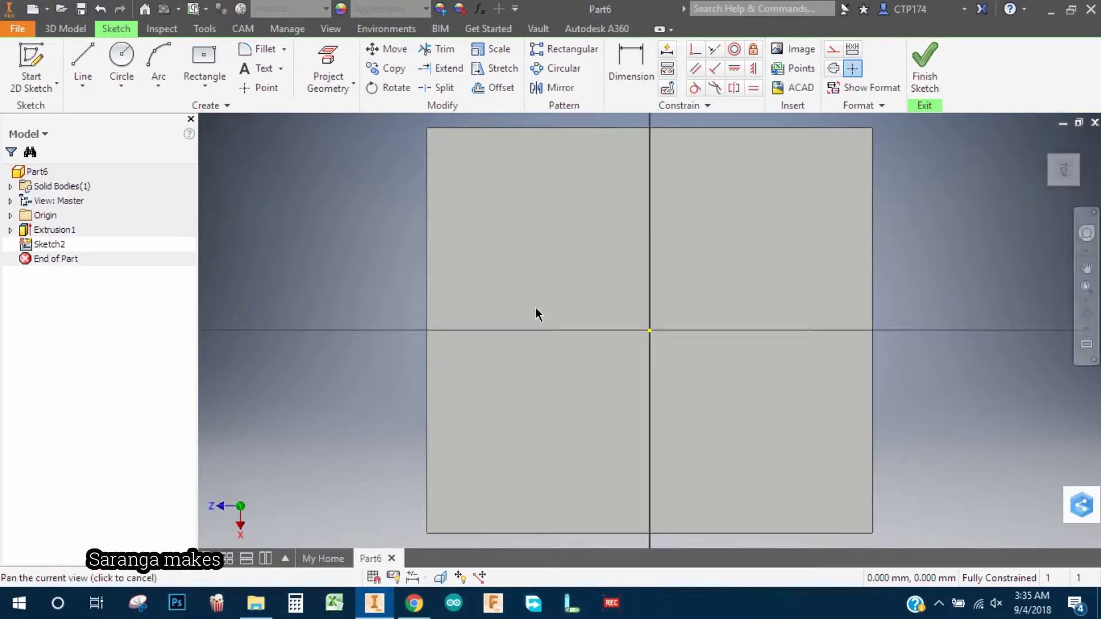
pyautogui.moveTo(572, 234); pyautogui.dragTo(560, 274, button='middle')
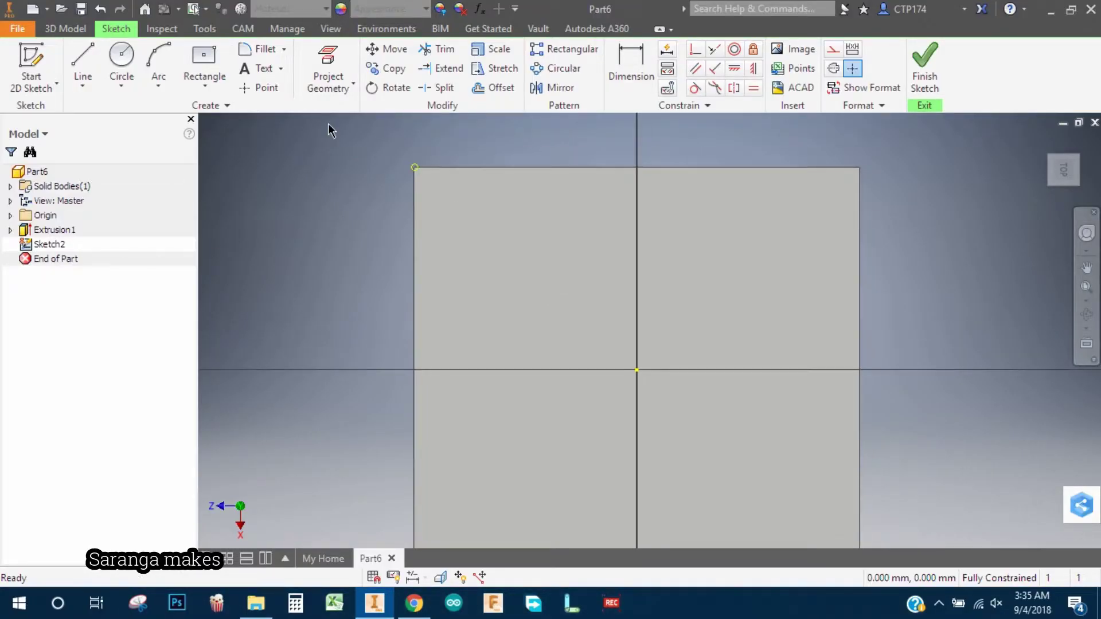
# Draw a two-point rectangle on the top face
pyautogui.click(205, 80)
pyautogui.click(216, 125)
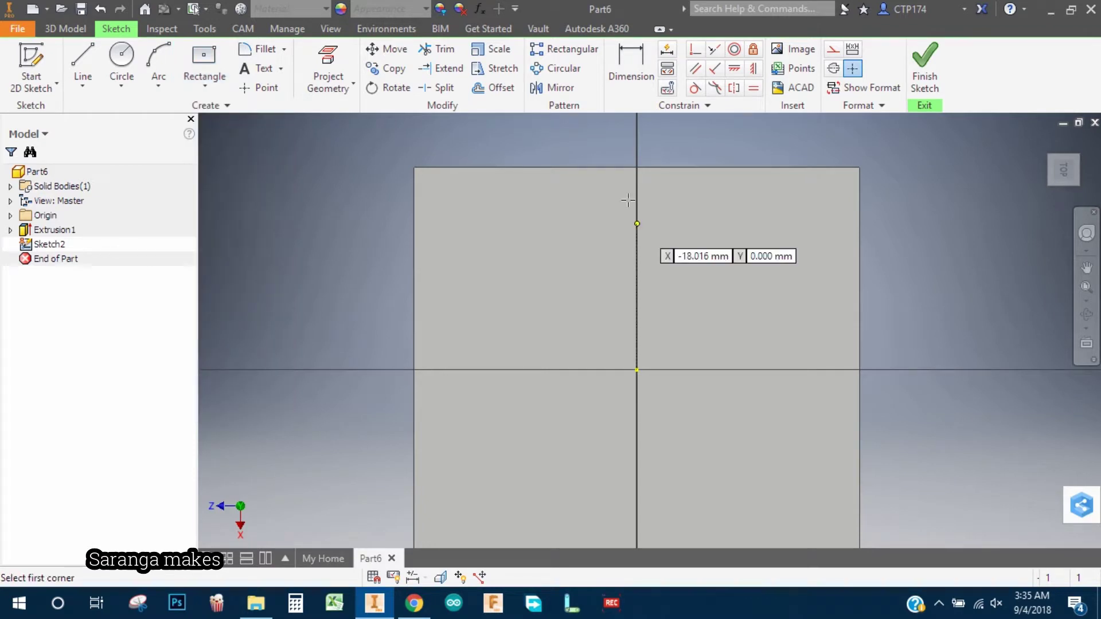
pyautogui.click(628, 200)
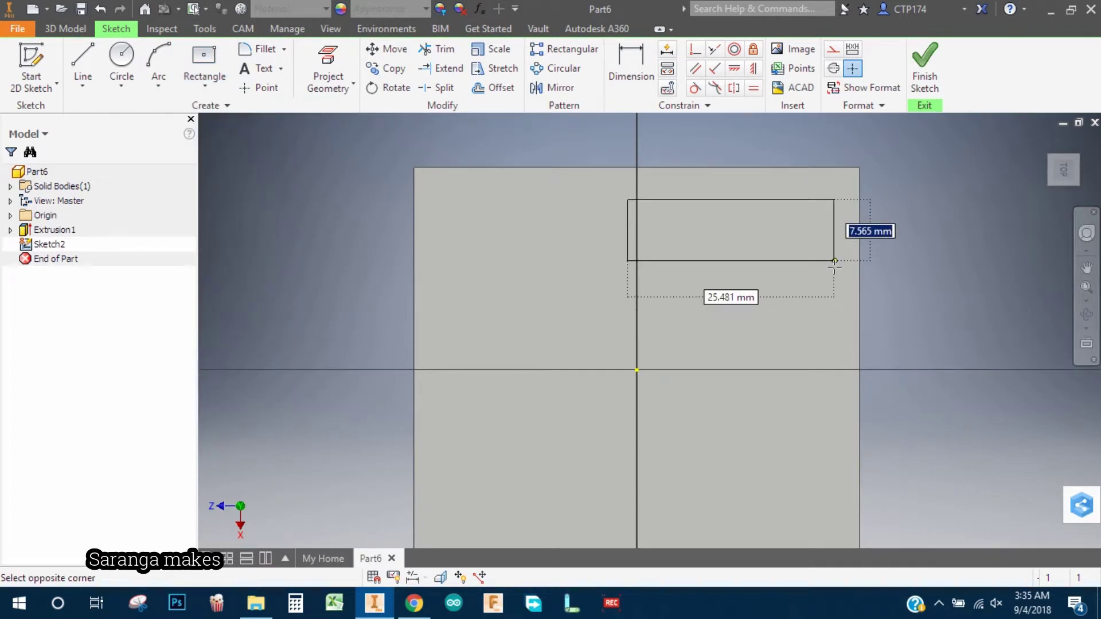
pyautogui.click(801, 279)
pyautogui.moveTo(807, 330); pyautogui.dragTo(740, 336, button='middle')
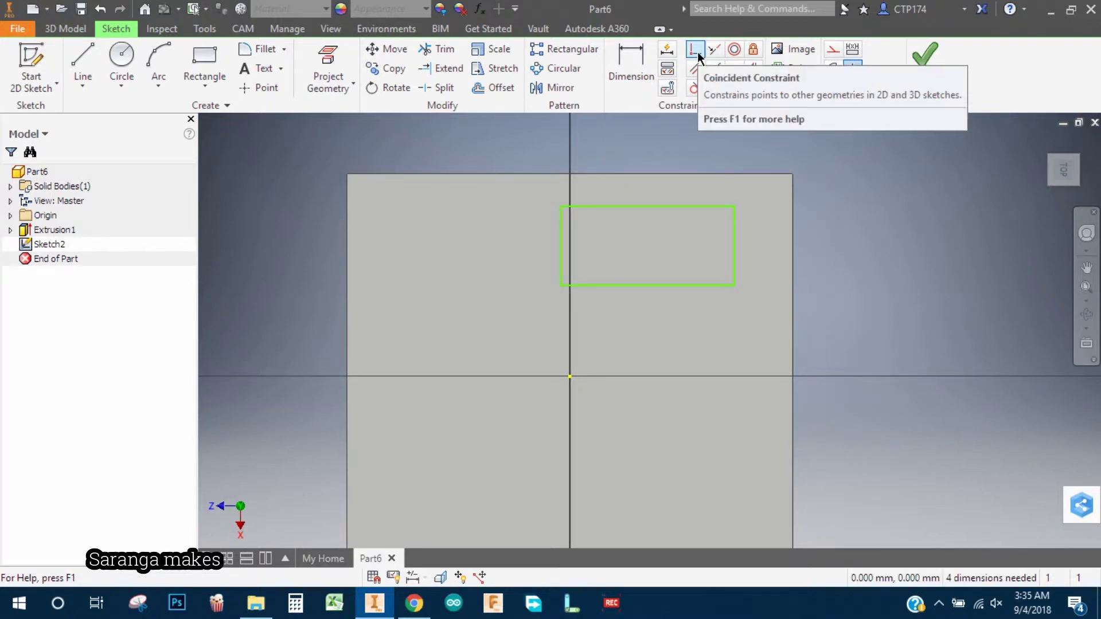
# Make the rectangle's top-right corner coincident with the face's top-right corner
pyautogui.click(699, 54)
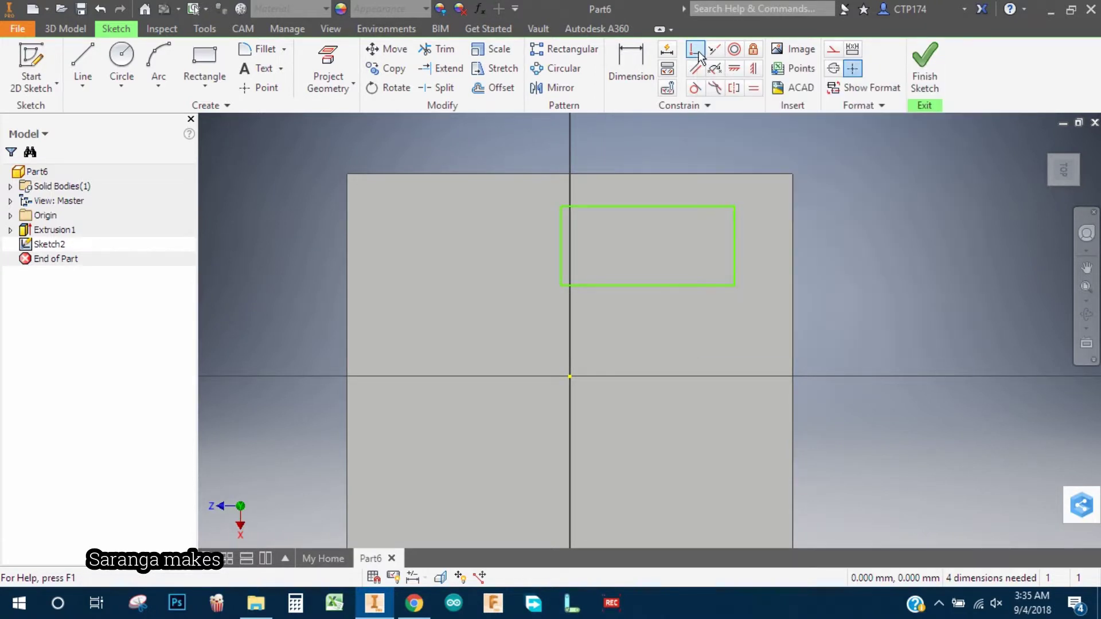
pyautogui.click(735, 205)
pyautogui.click(794, 173)
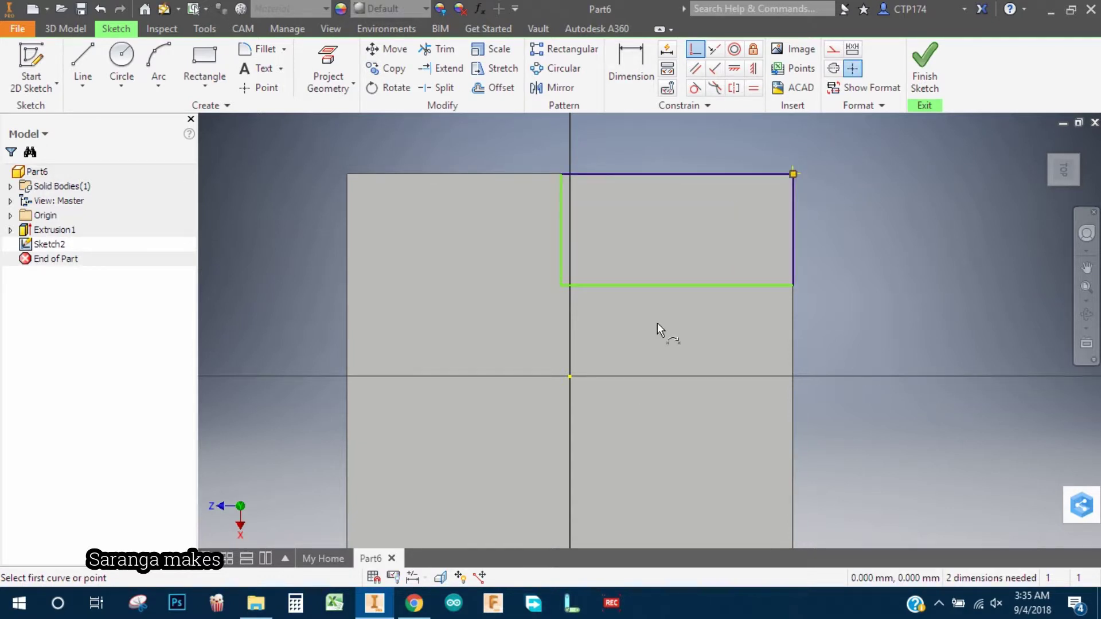
pyautogui.click(628, 65)
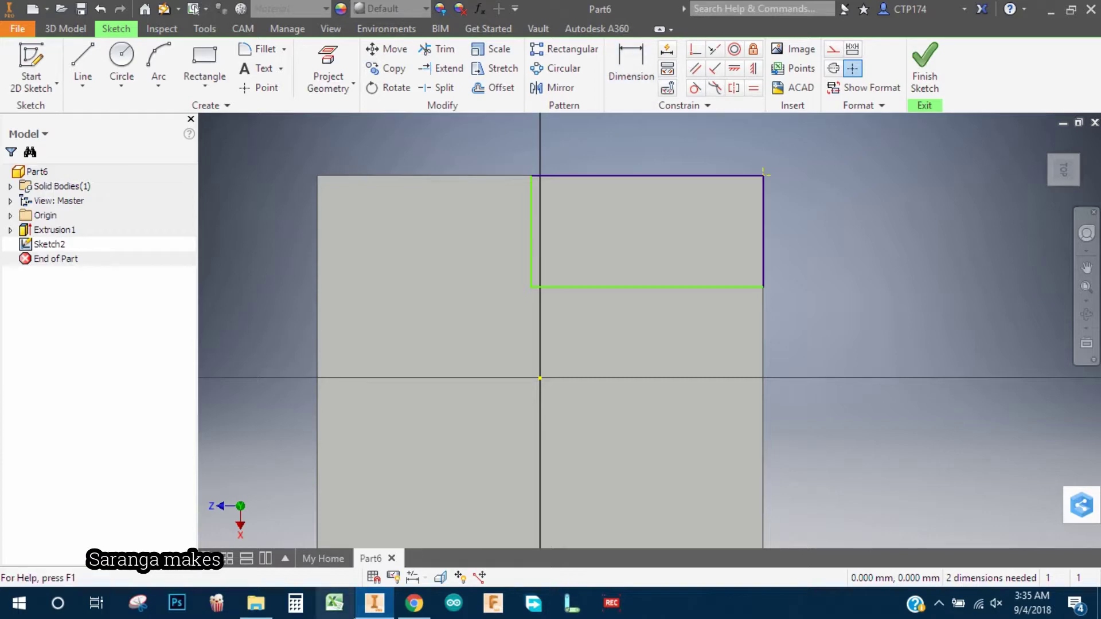
pyautogui.click(411, 610)
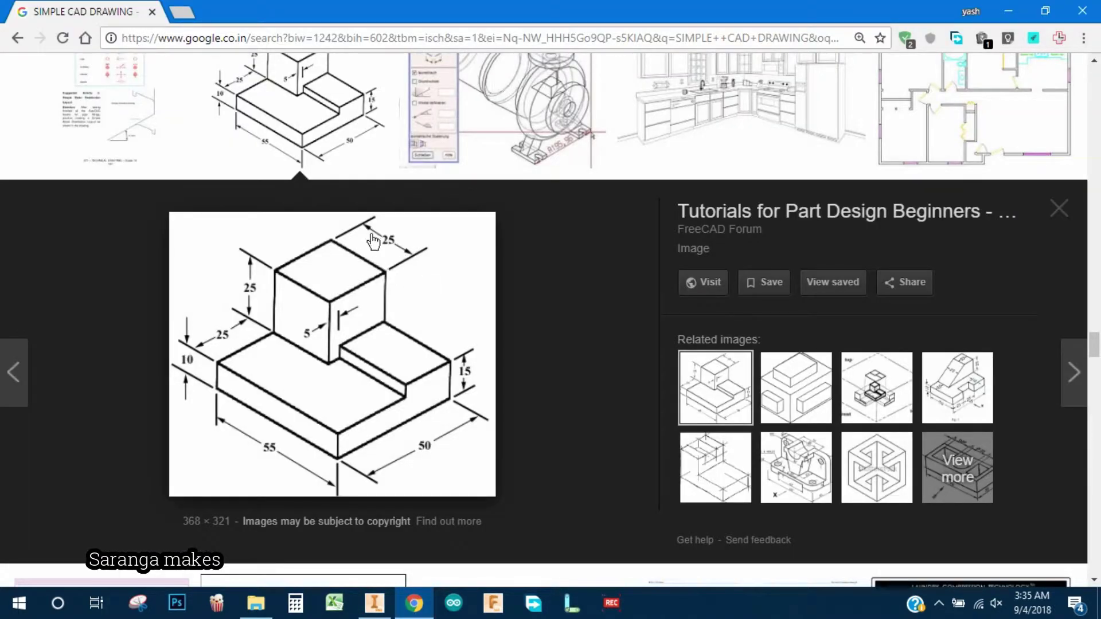
# Dimension the rectangle's left side 25 mm from the block's left edge
pyautogui.click(1009, 10)
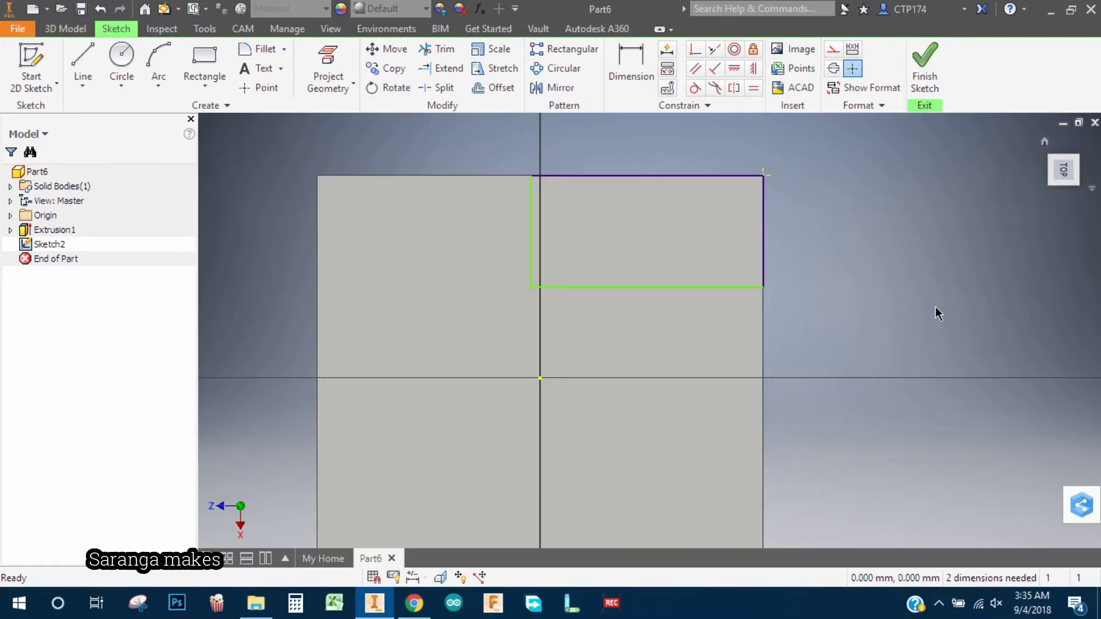
pyautogui.click(619, 55)
pyautogui.click(532, 221)
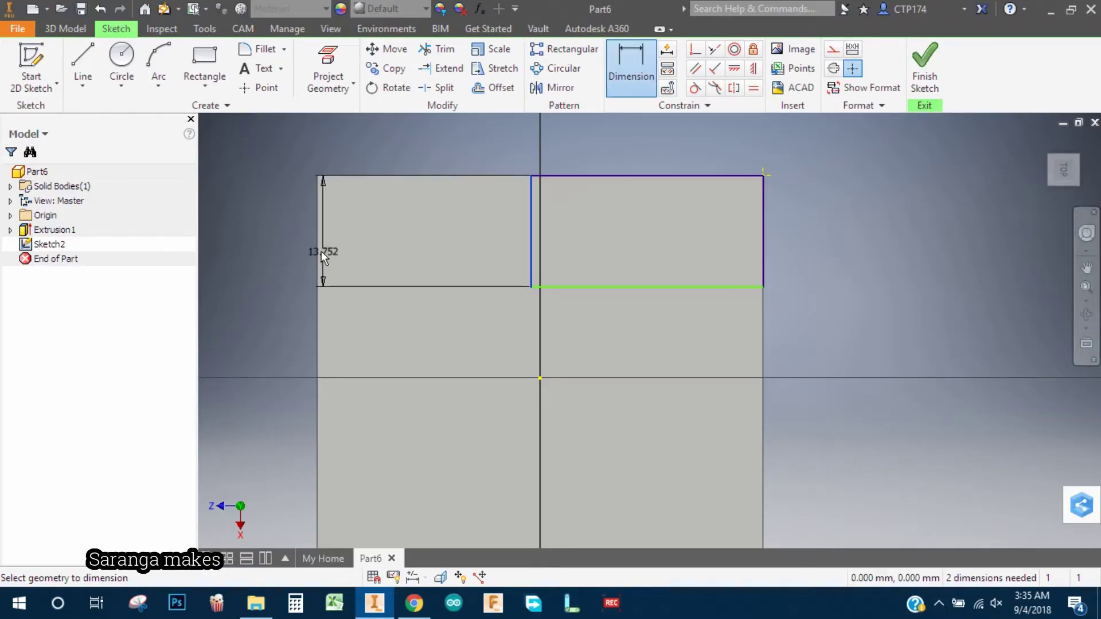
pyautogui.click(319, 251)
pyautogui.click(379, 252)
pyautogui.write('25')
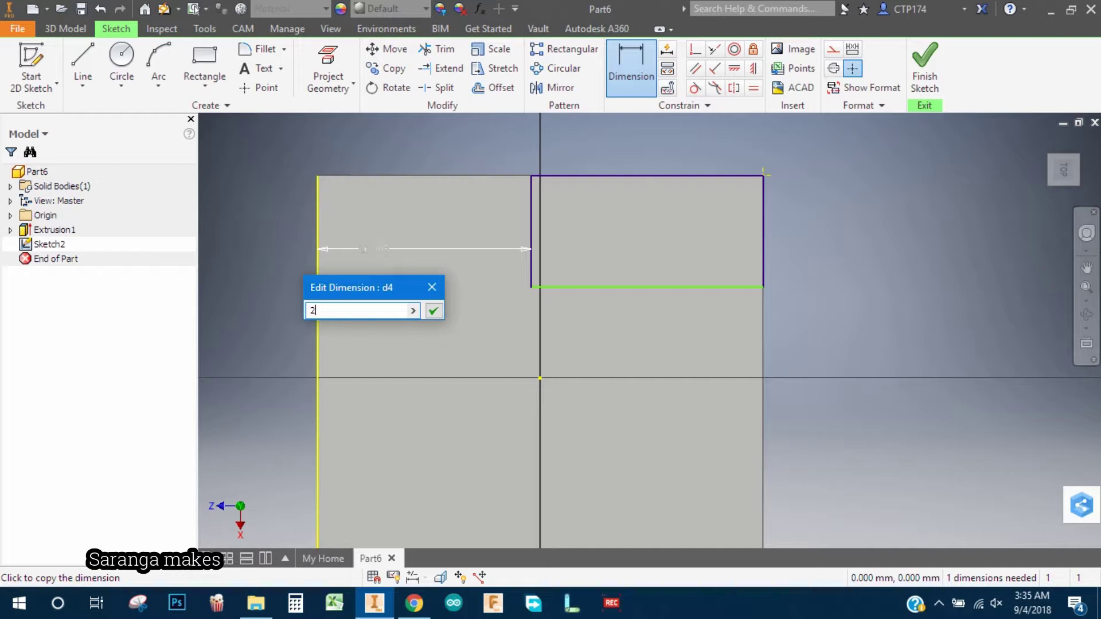
pyautogui.press('Return')
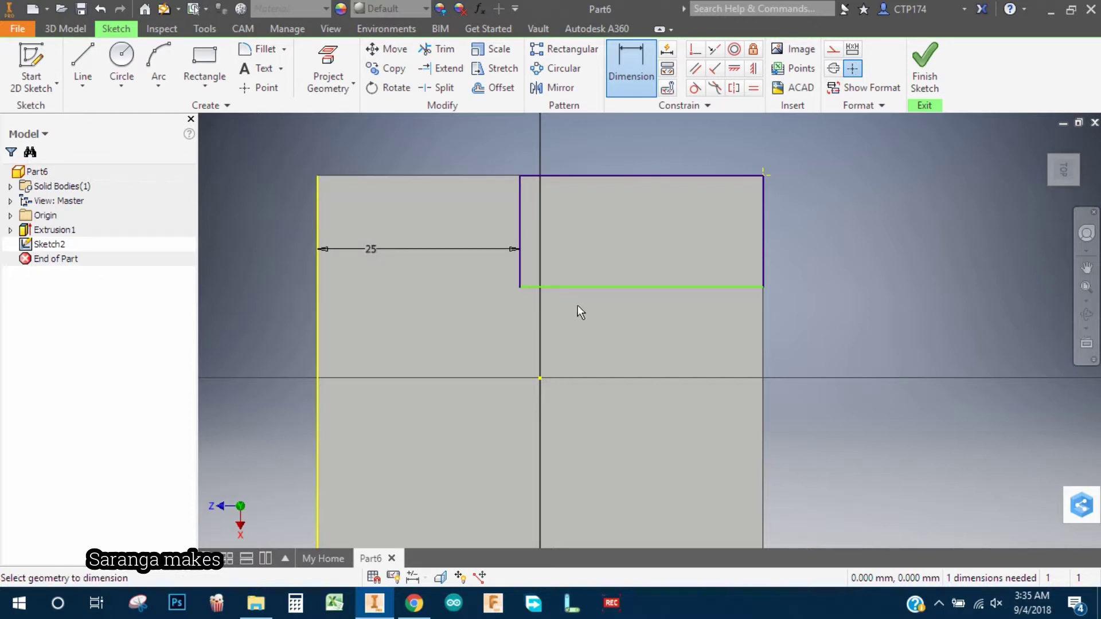
# Show the reference drawing with its 25, 5, 15 and 10 dimensions again
pyautogui.click(423, 611)
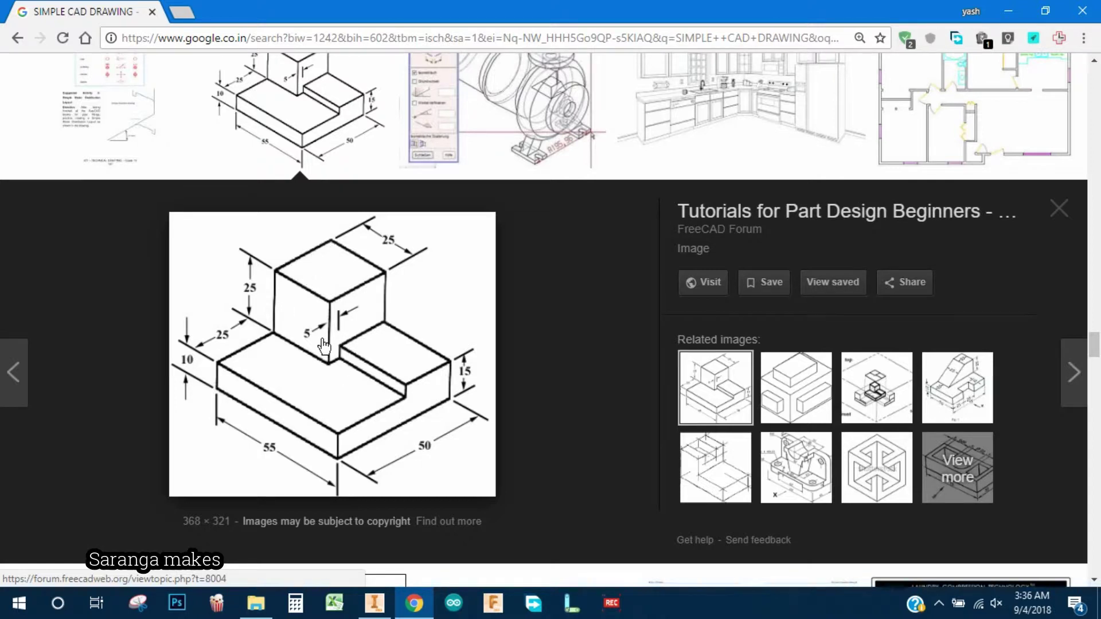
# Dimension the step rectangle's height to 20 mm and finish the sketch
pyautogui.click(1011, 11)
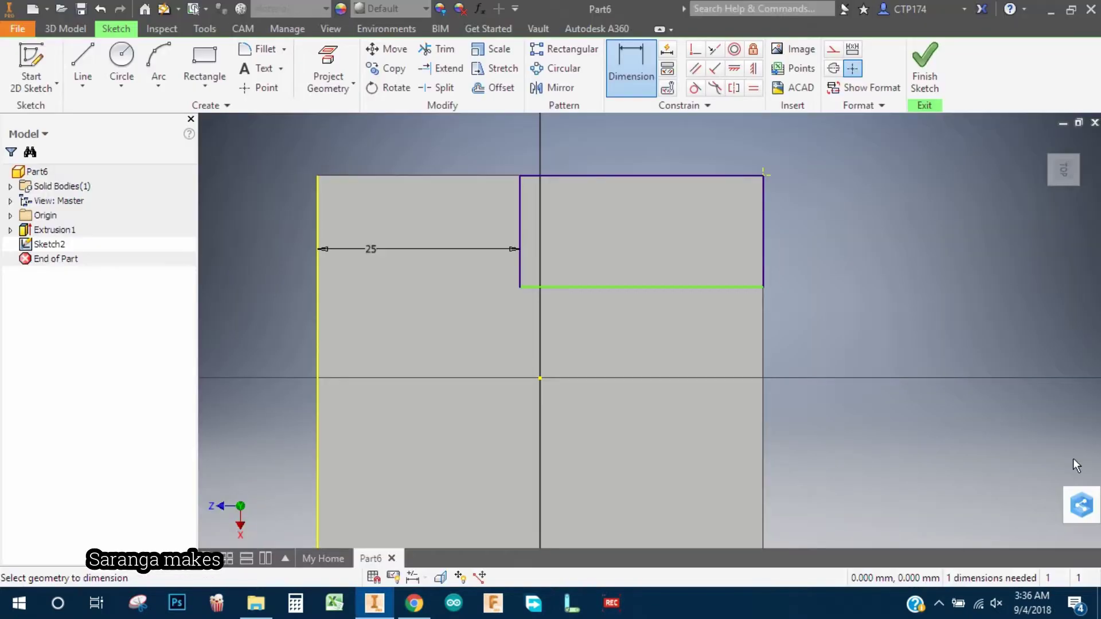
pyautogui.click(520, 227)
pyautogui.click(510, 229)
pyautogui.write('20')
pyautogui.press('Return')
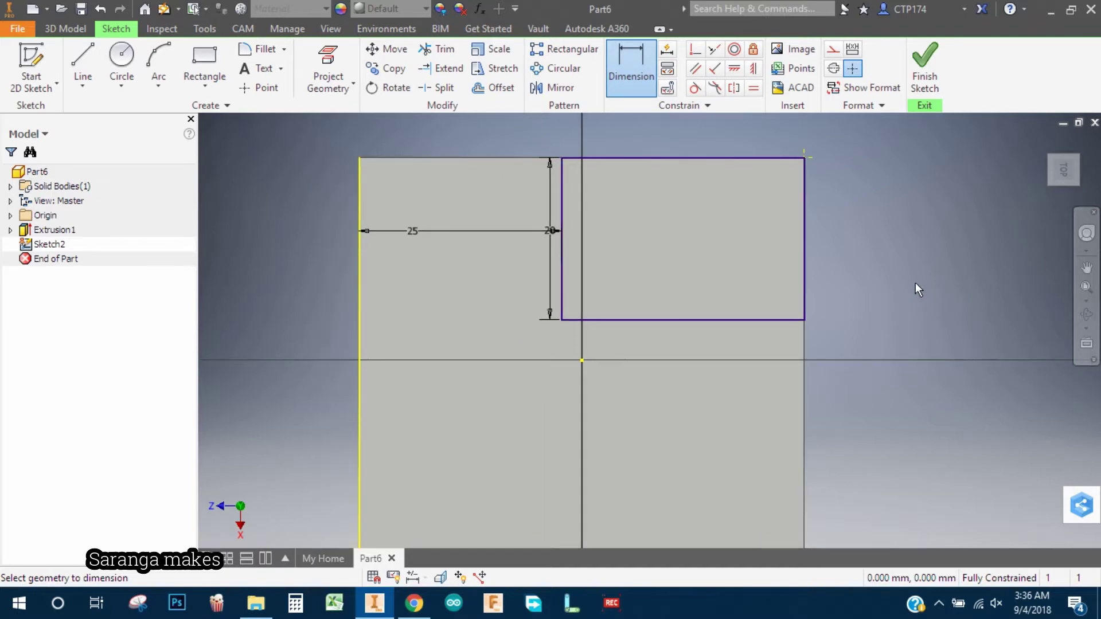
pyautogui.click(925, 66)
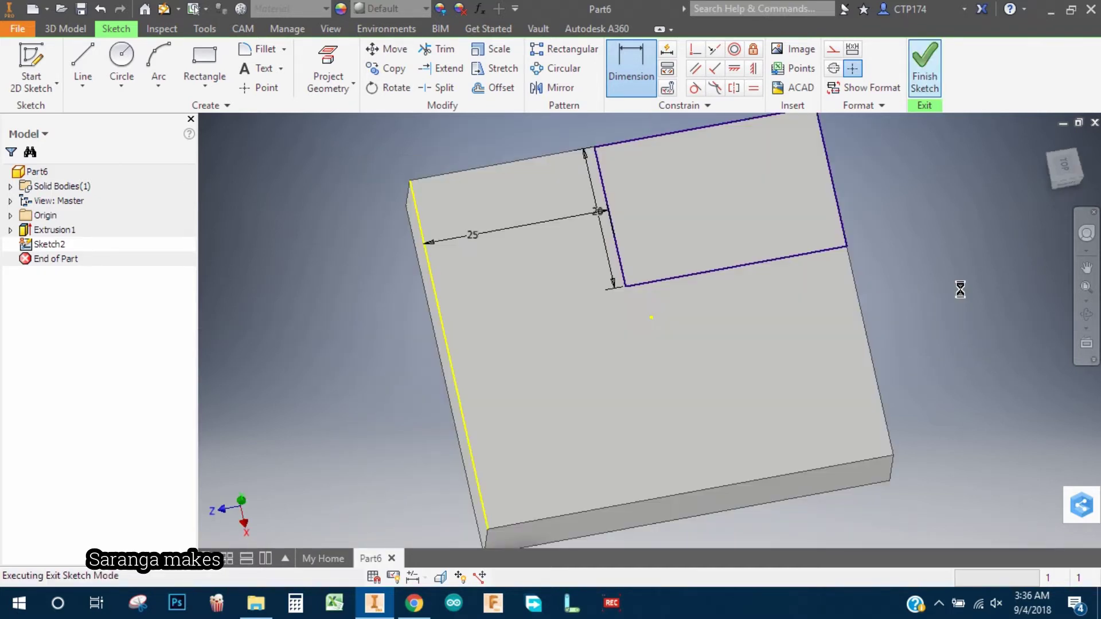
# Extrude the step profile 5 mm and compare it with the reference drawing
pyautogui.press('e')
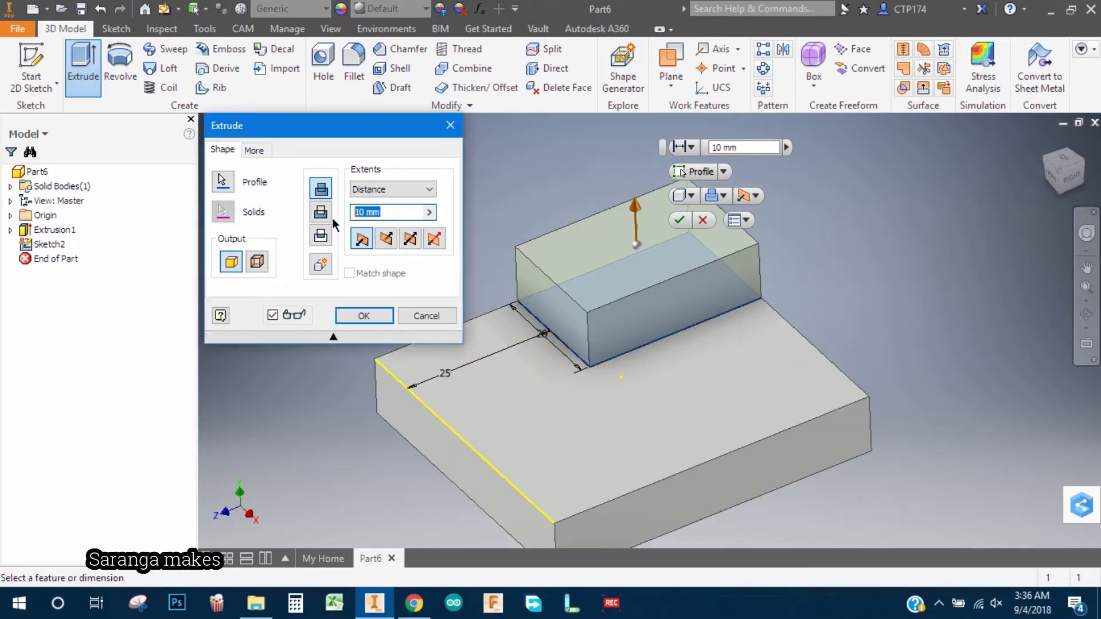
pyautogui.write('5')
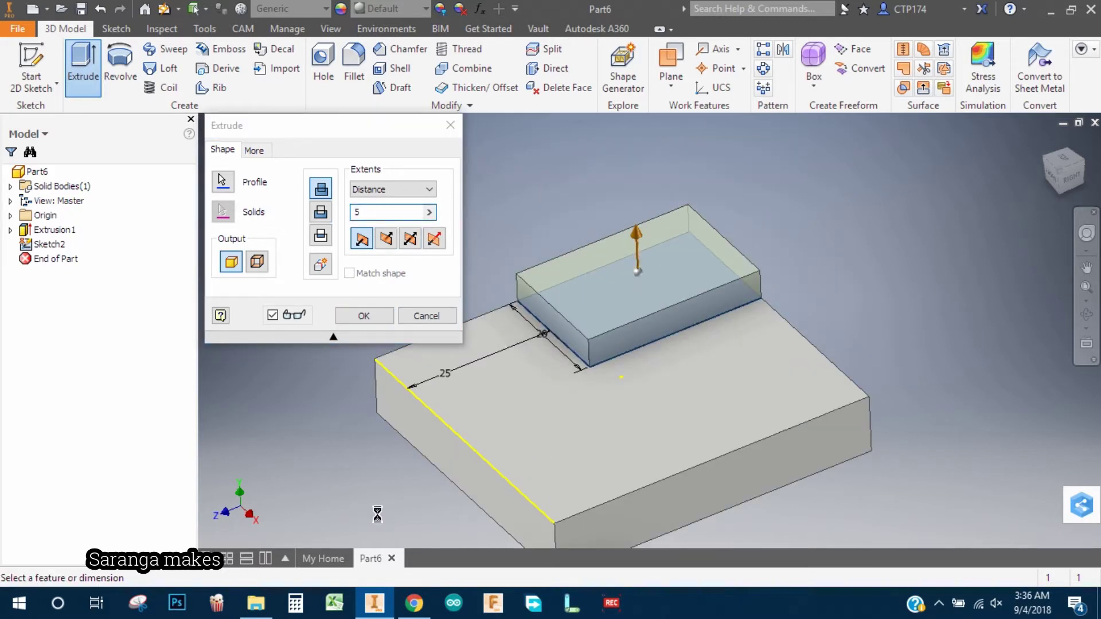
pyautogui.press('Return')
pyautogui.keyDown('shift'); pyautogui.moveTo(381, 393); pyautogui.dragTo(319, 398, button='middle'); pyautogui.keyUp('shift')
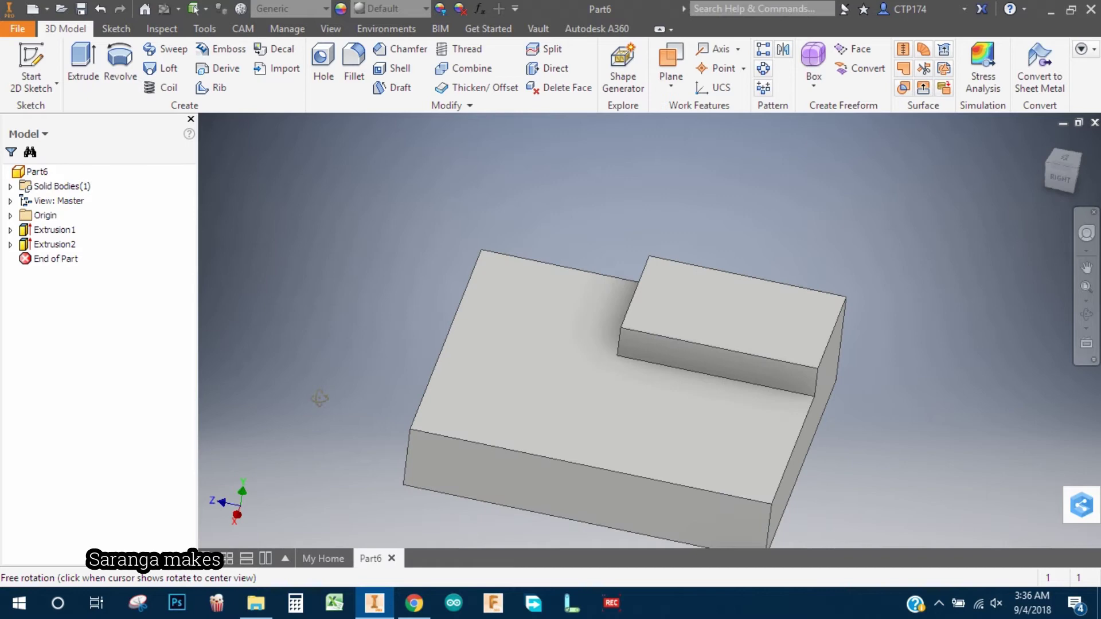
pyautogui.click(365, 591)
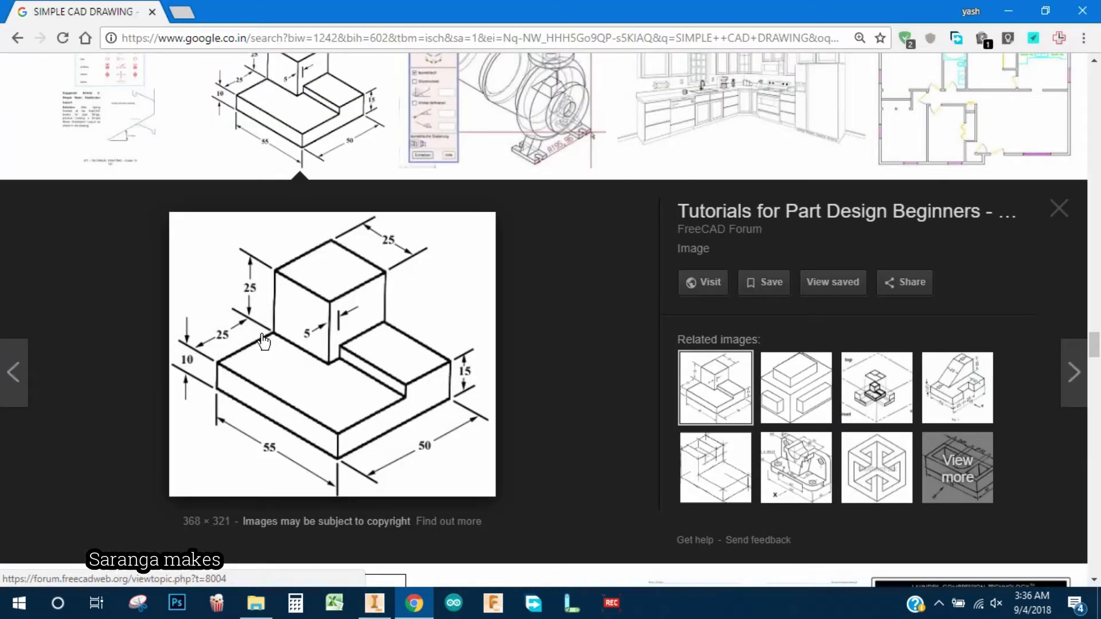
# Start a sketch on the base block's top face and draw a two-corner rectangle
pyautogui.click(1008, 11)
pyautogui.click(613, 398)
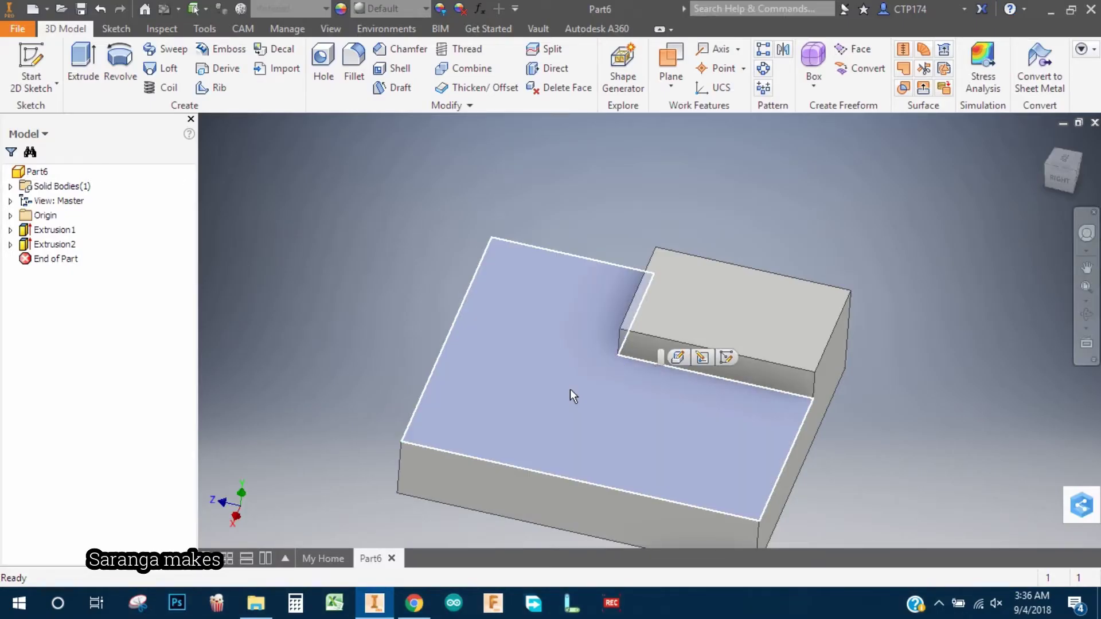
pyautogui.click(653, 372)
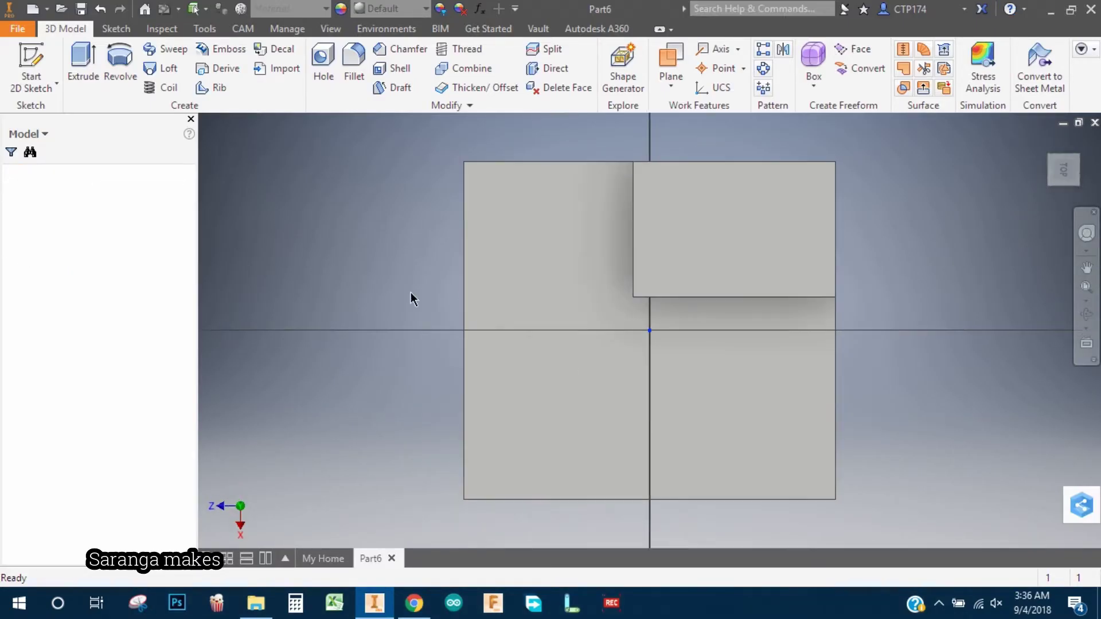
pyautogui.press('r')
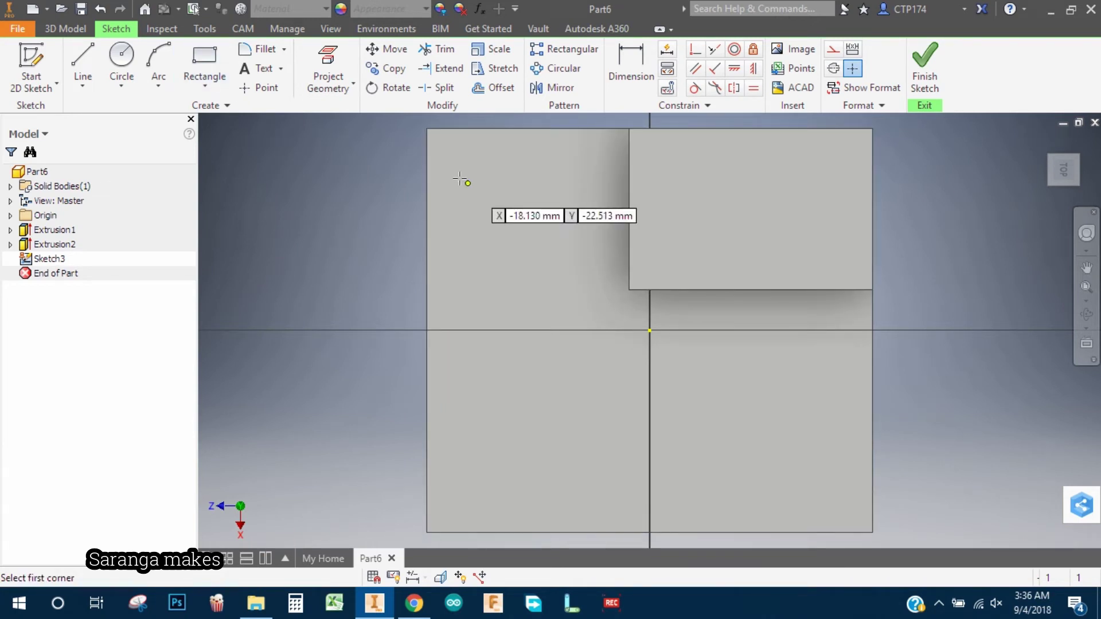
pyautogui.click(453, 155)
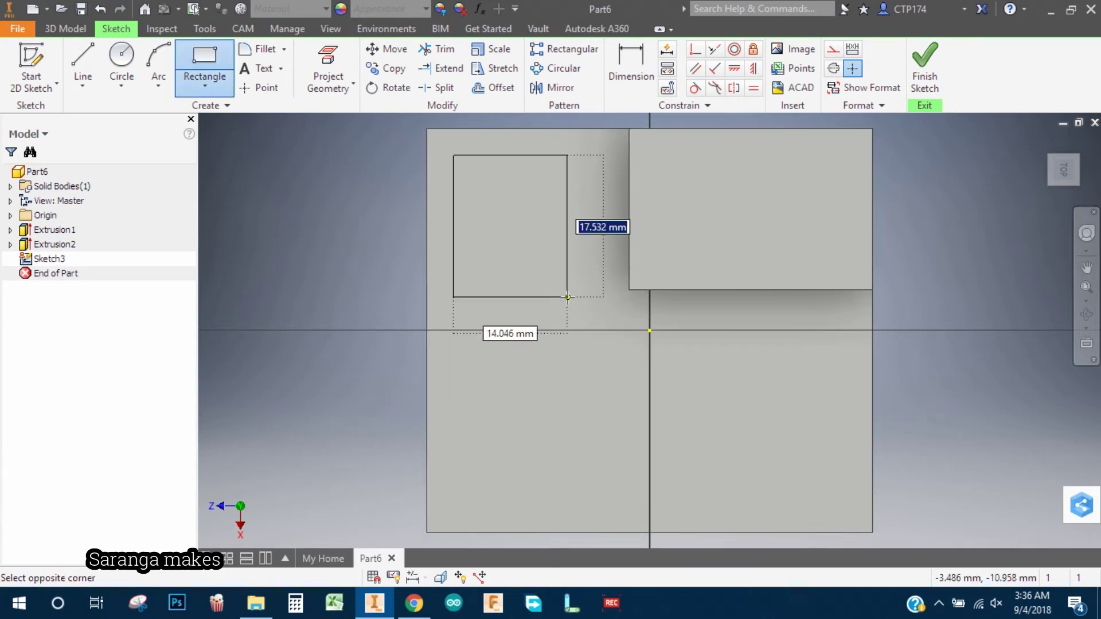
pyautogui.click(603, 322)
pyautogui.click(631, 62)
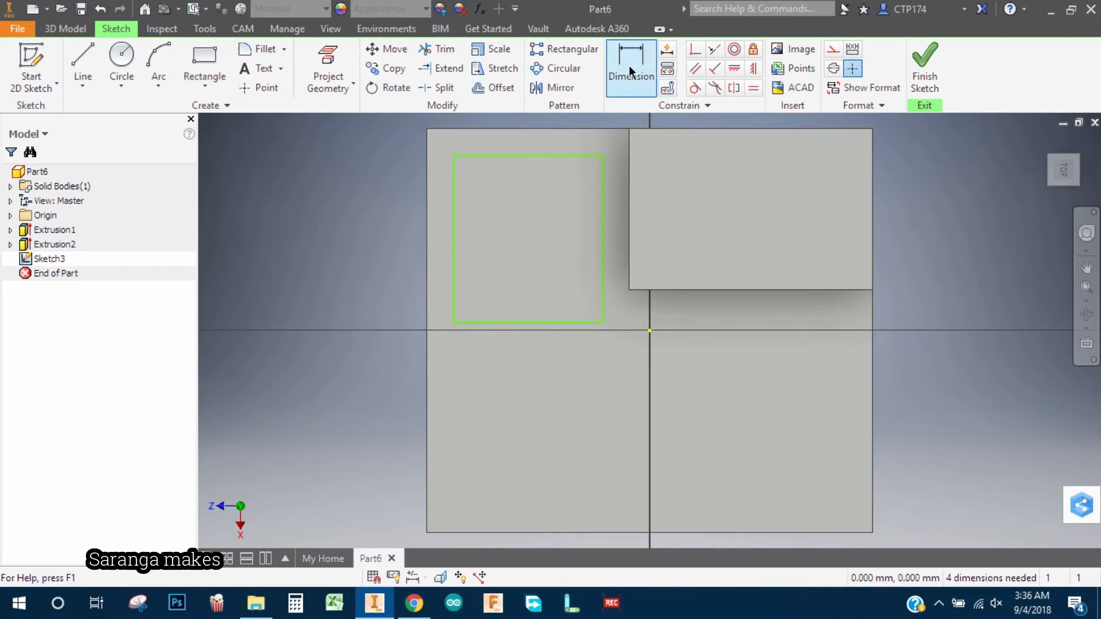
# Snap the rectangle's top-left corner to the block's corner and dimension its side 25 mm
pyautogui.click(695, 52)
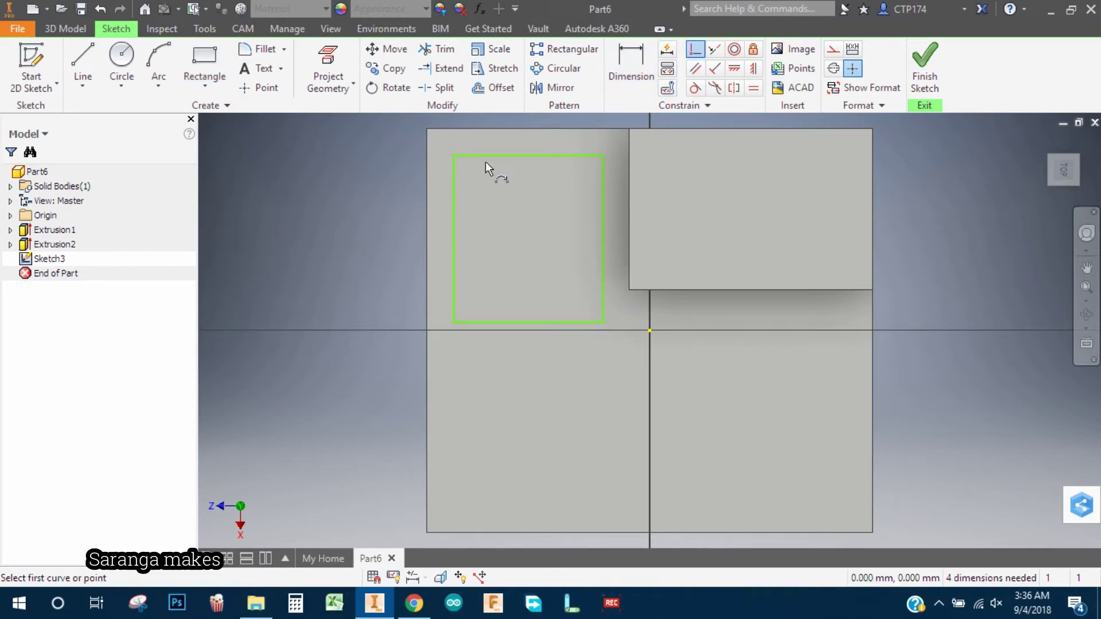
pyautogui.click(454, 157)
pyautogui.click(428, 129)
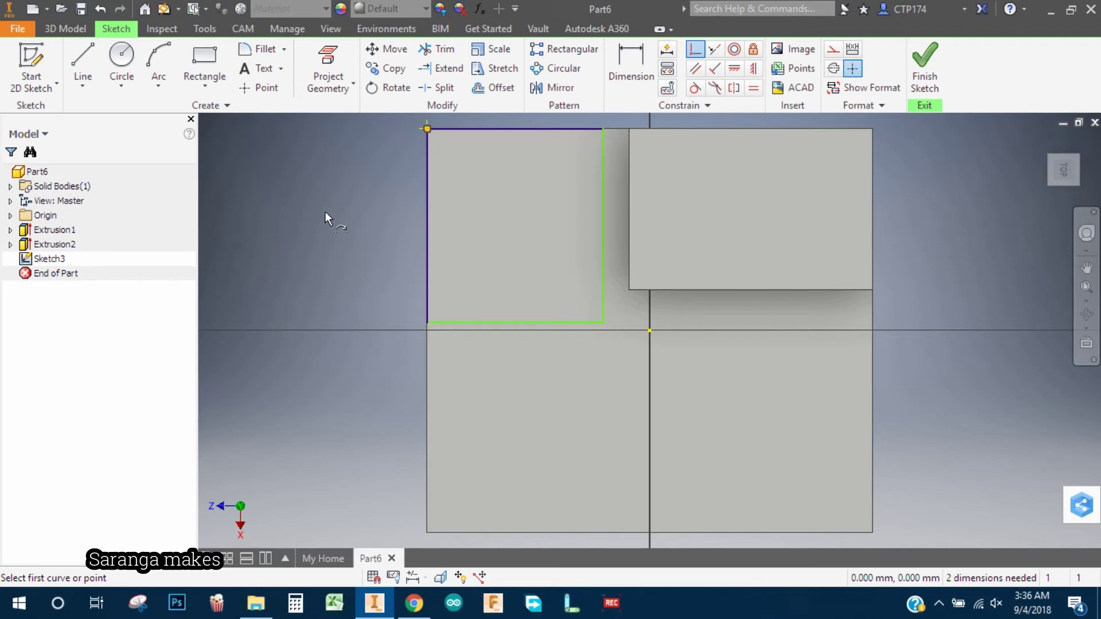
pyautogui.click(611, 74)
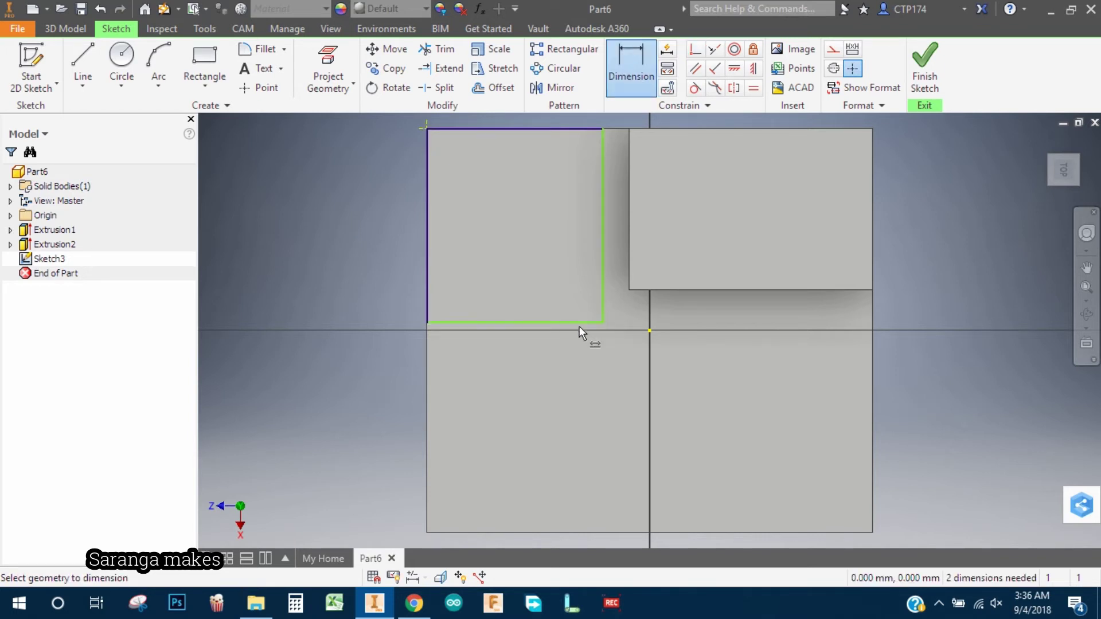
pyautogui.click(601, 305)
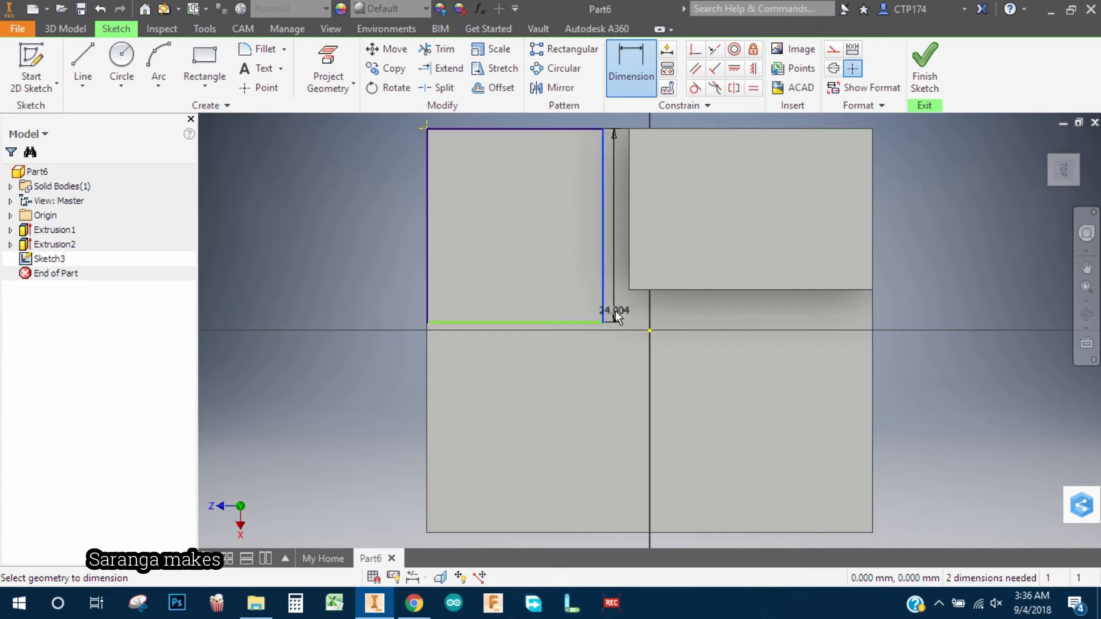
pyautogui.click(615, 311)
pyautogui.write('25')
pyautogui.press('Return')
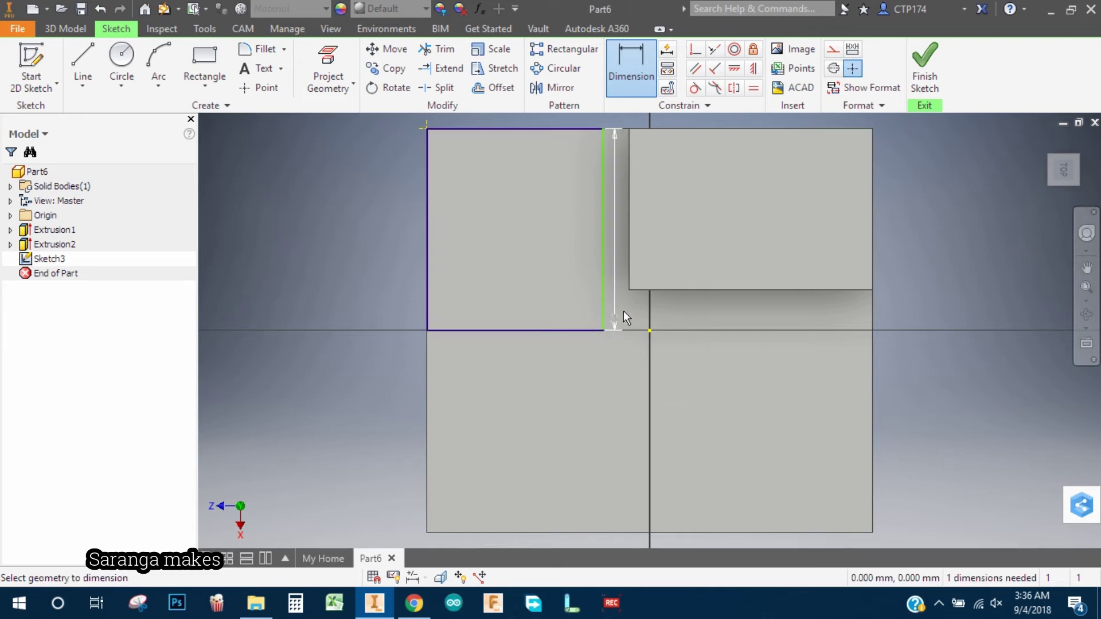
# Make the rectangle's right edge coincident with the step's corner to fully constrain it
pyautogui.click(694, 51)
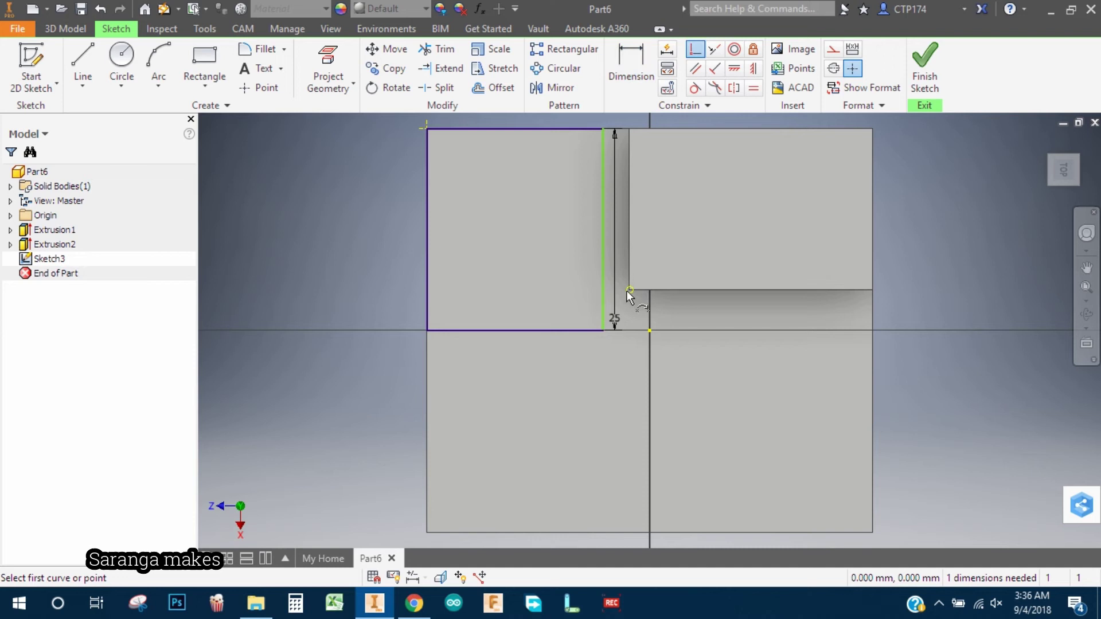
pyautogui.click(629, 291)
pyautogui.click(609, 322)
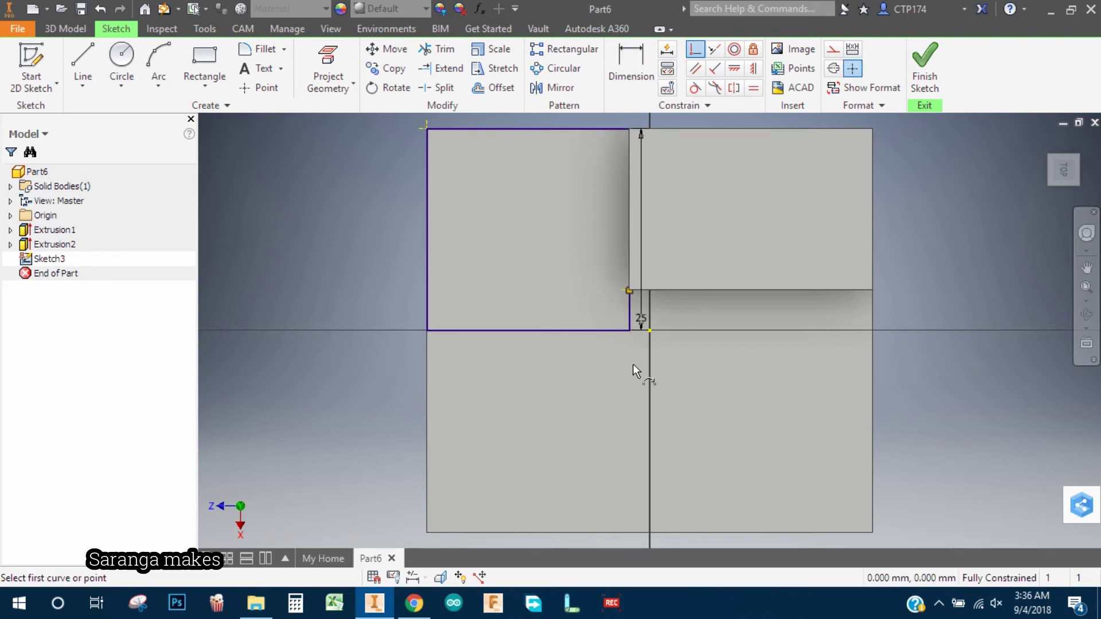
pyautogui.scroll(-3, 633, 363)
pyautogui.moveTo(546, 412)
pyautogui.keyDown('shift'); pyautogui.mouseDown(button='middle')
pyautogui.moveTo(582, 363)
pyautogui.moveTo(571, 431)
pyautogui.mouseUp(button='middle'); pyautogui.keyUp('shift')
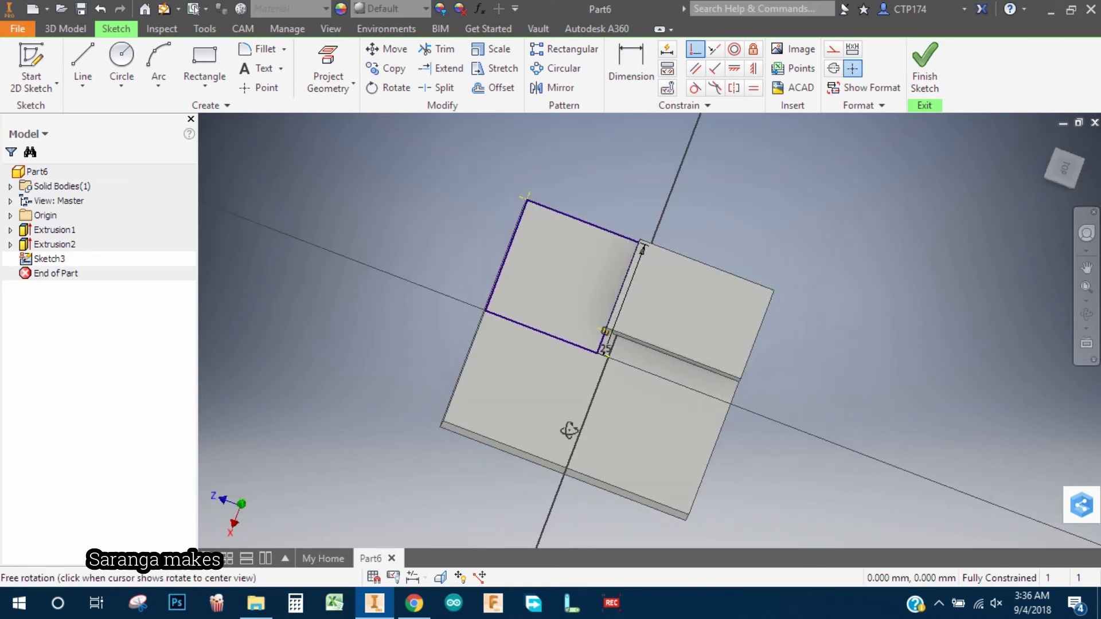
# Finish the square sketch and extrude it 25 mm into a cube beside the step
pyautogui.keyDown('shift'); pyautogui.moveTo(822, 220); pyautogui.dragTo(917, 114, button='middle'); pyautogui.keyUp('shift')
pyautogui.click(925, 63)
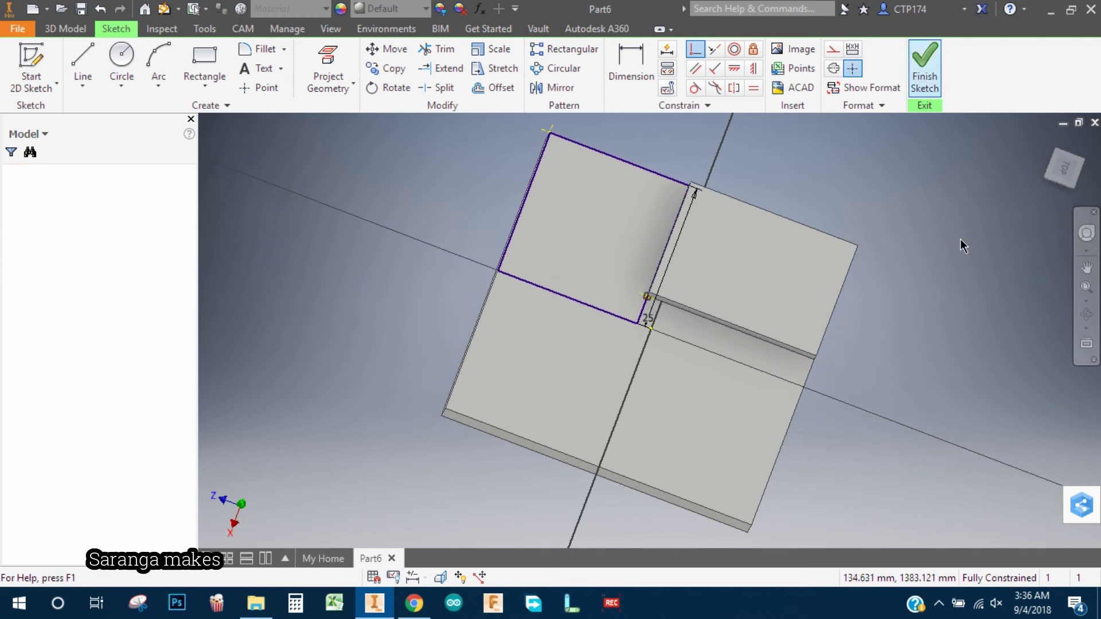
pyautogui.press('e')
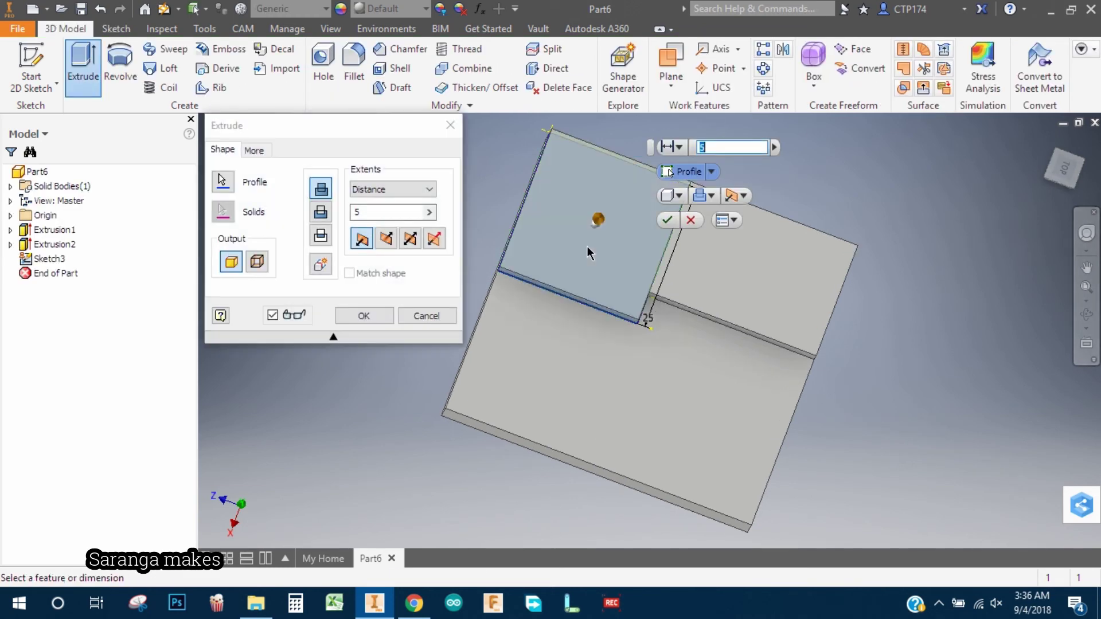
pyautogui.keyDown('shift'); pyautogui.moveTo(587, 246); pyautogui.dragTo(583, 281, button='middle'); pyautogui.keyUp('shift')
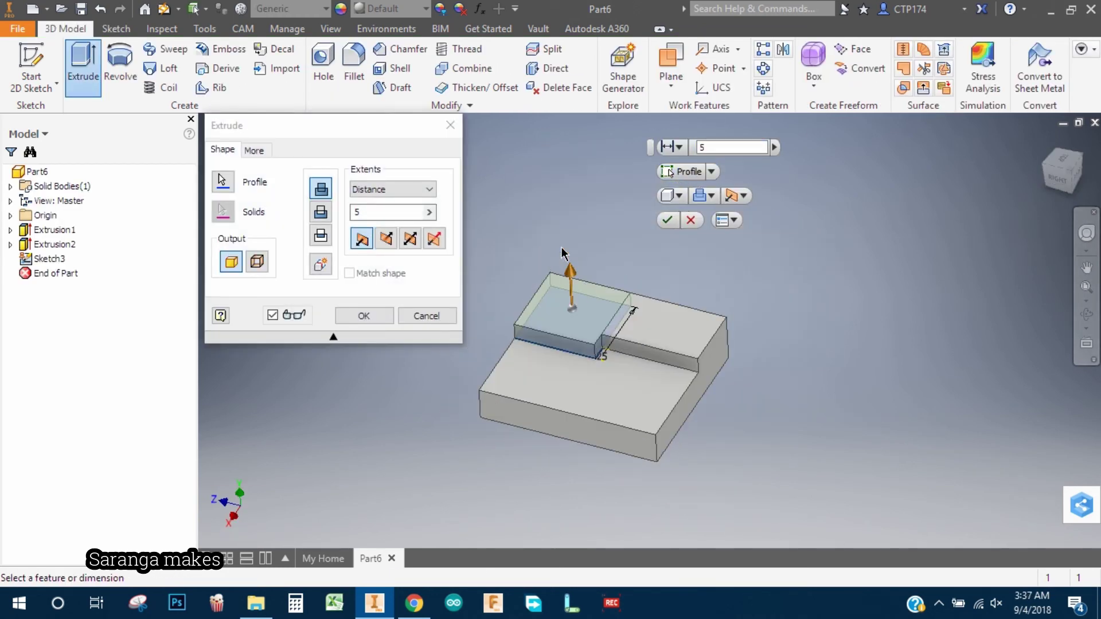
pyautogui.click(390, 213)
pyautogui.write('25')
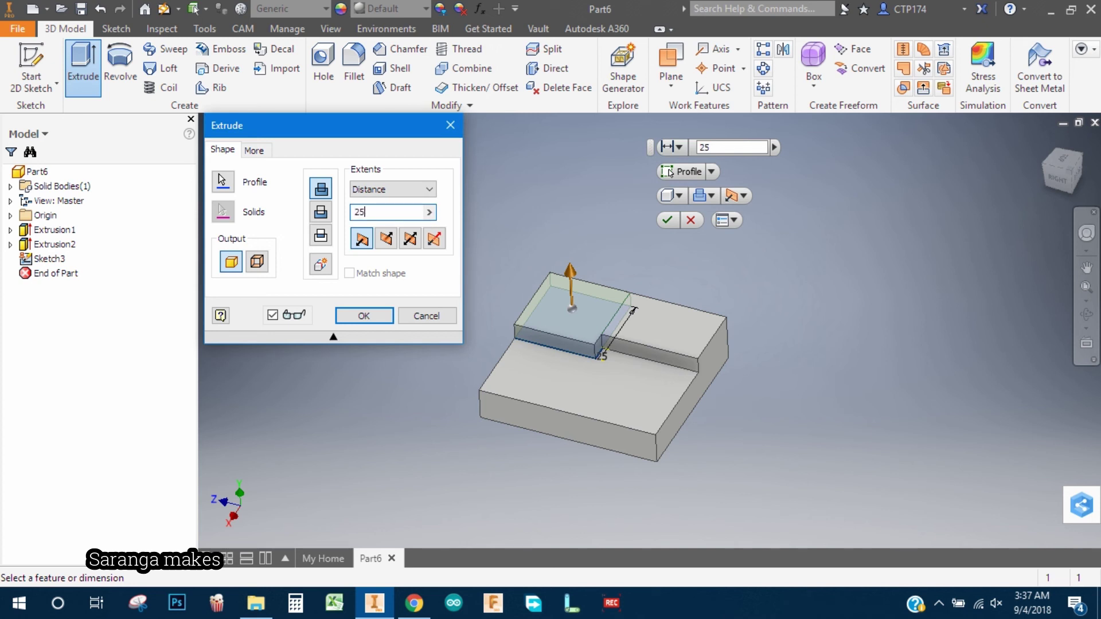
pyautogui.click(352, 318)
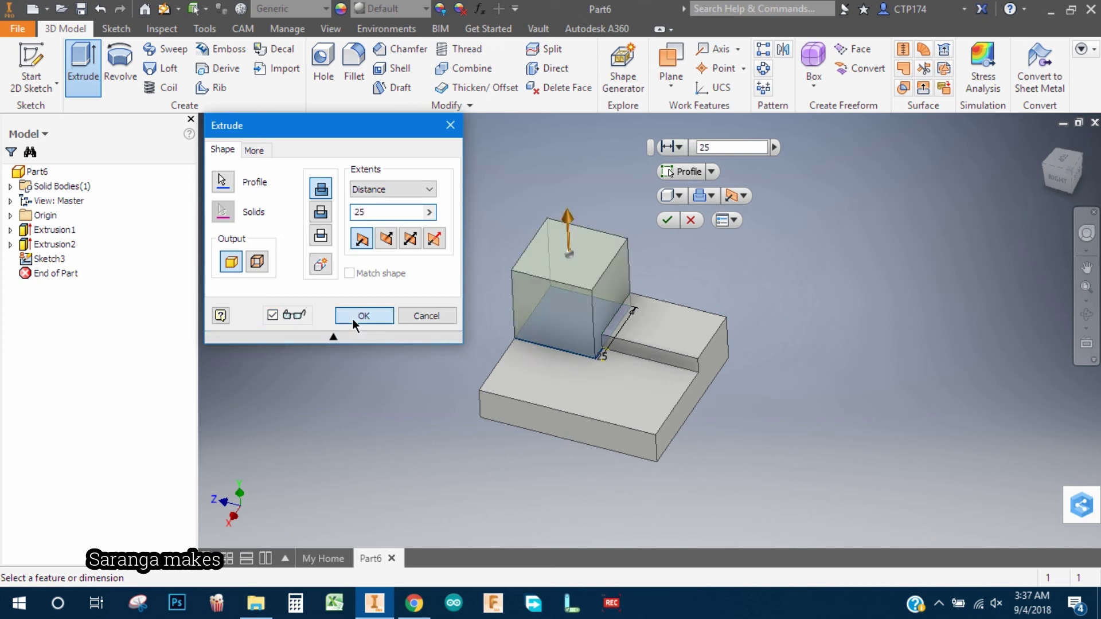